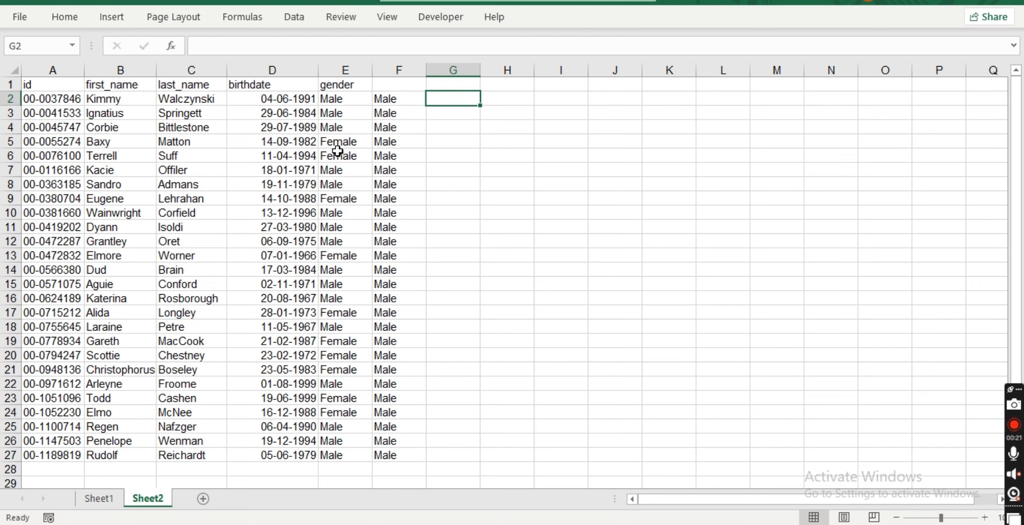
Select the entire column A, and then the entire row 7.
click(64, 129)
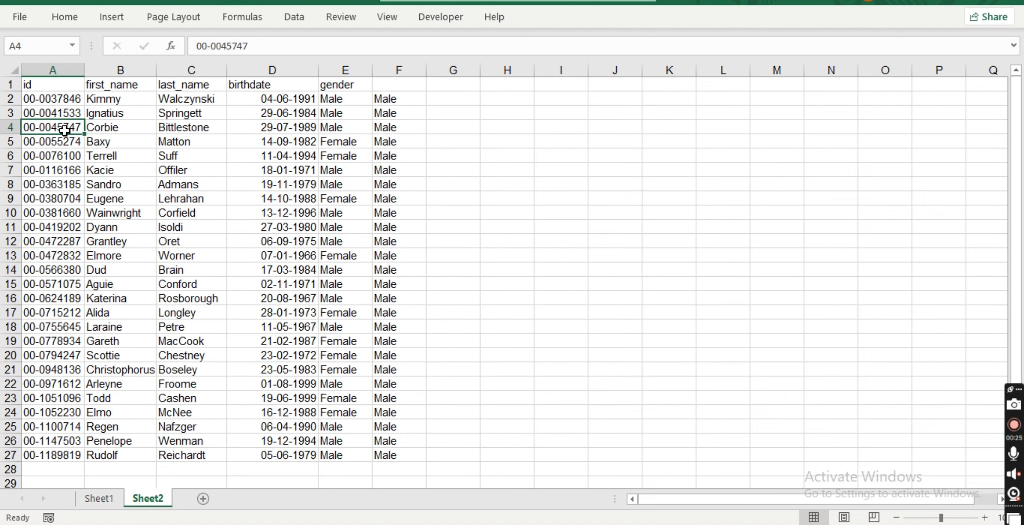
key(ctrl+space)
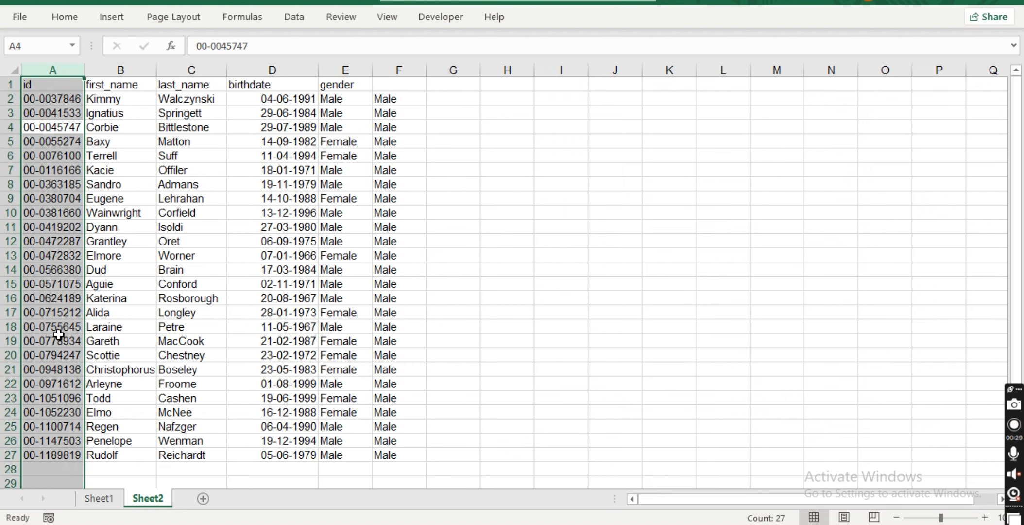
click(126, 167)
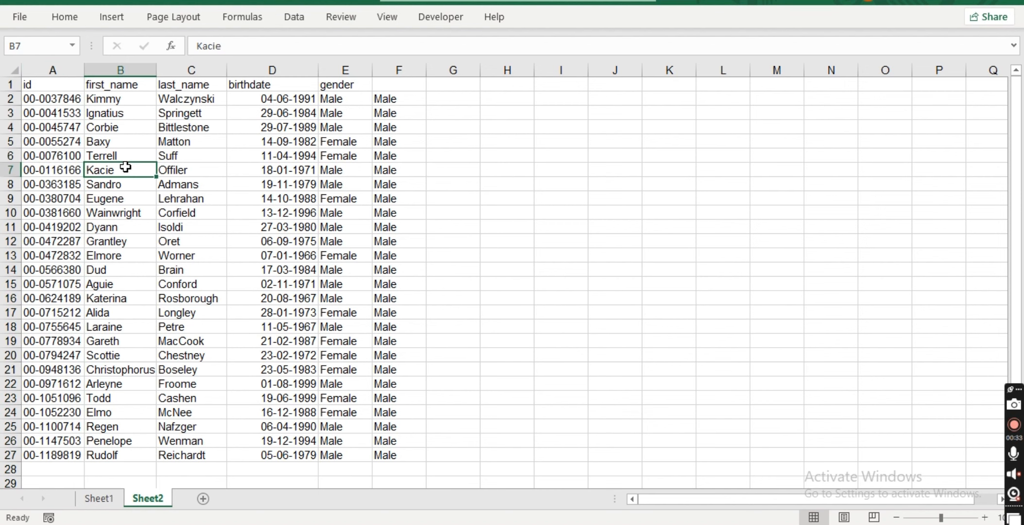
key(shift+space)
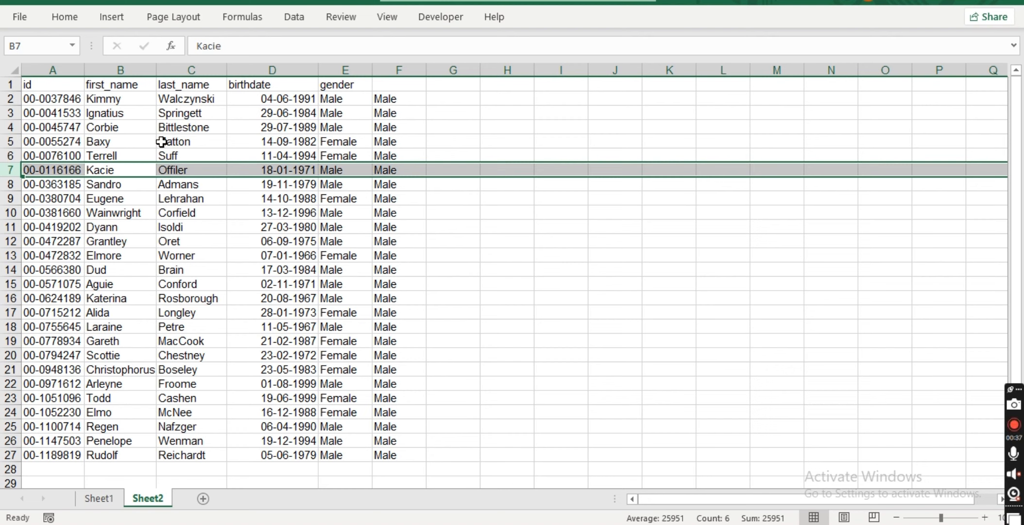
Enter the note 'ctrl+spacebar = highlight the entire column' in cell H3.
click(507, 112)
text(ctrl)
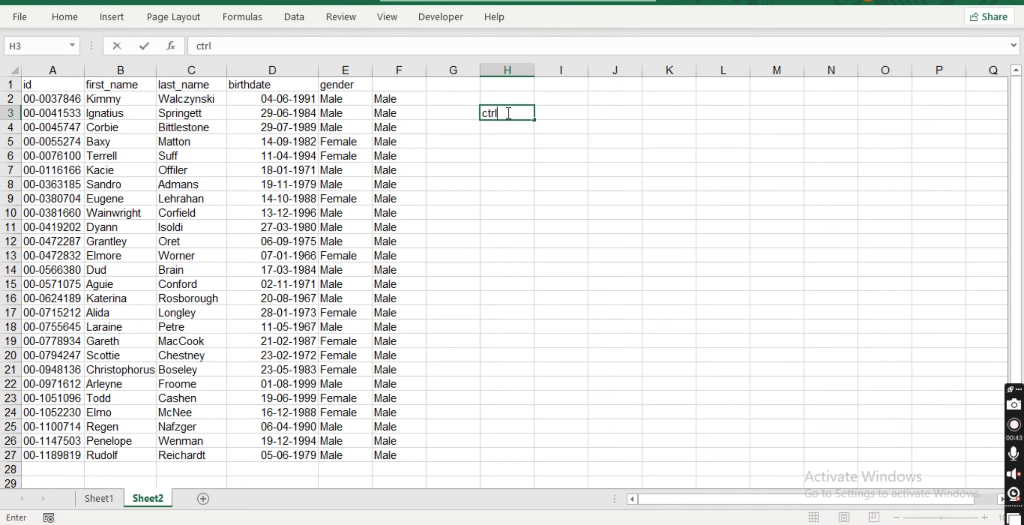
text(+spacebar)
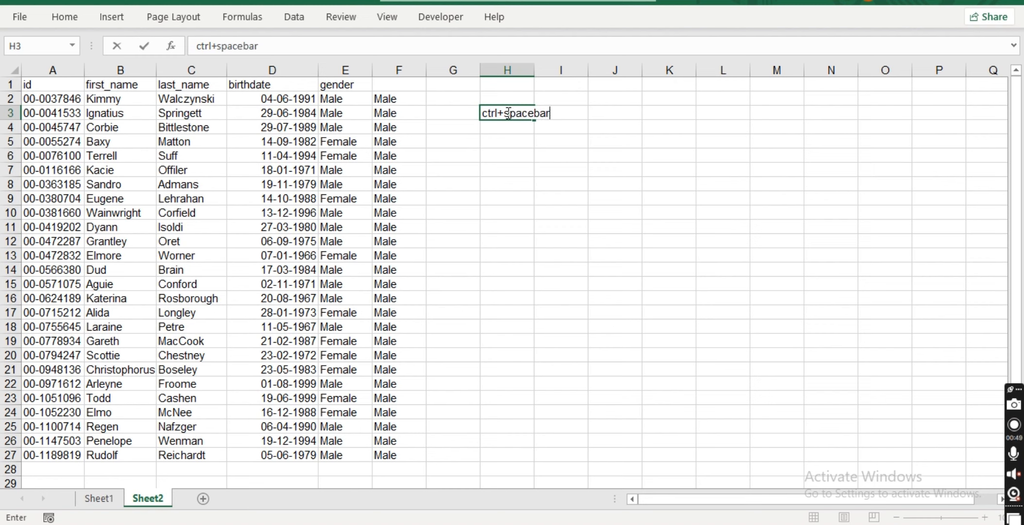
text( = highli)
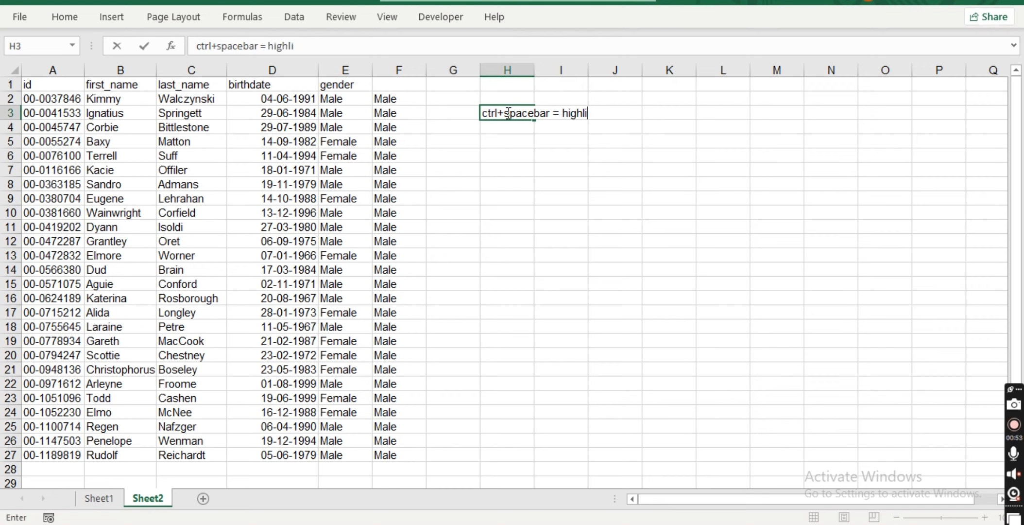
text(ght the)
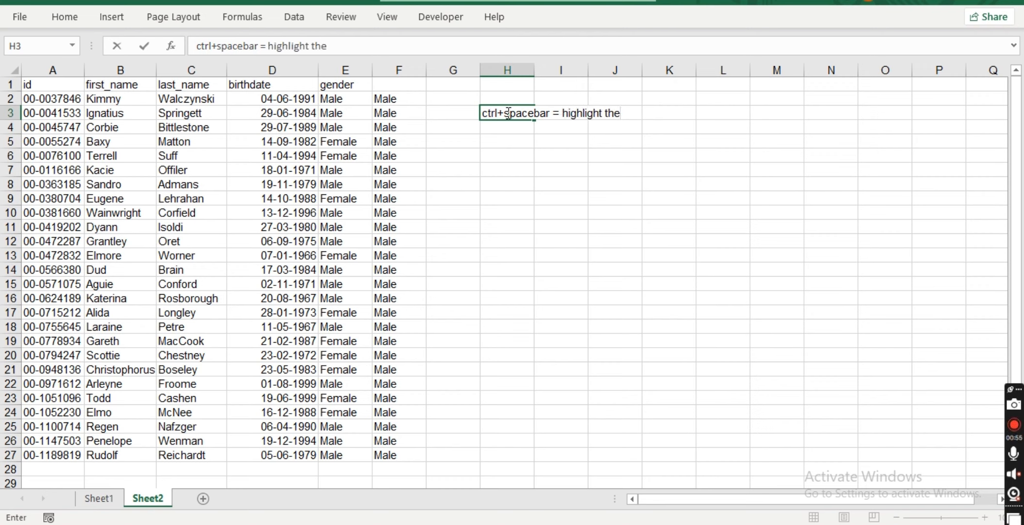
text( entire column)
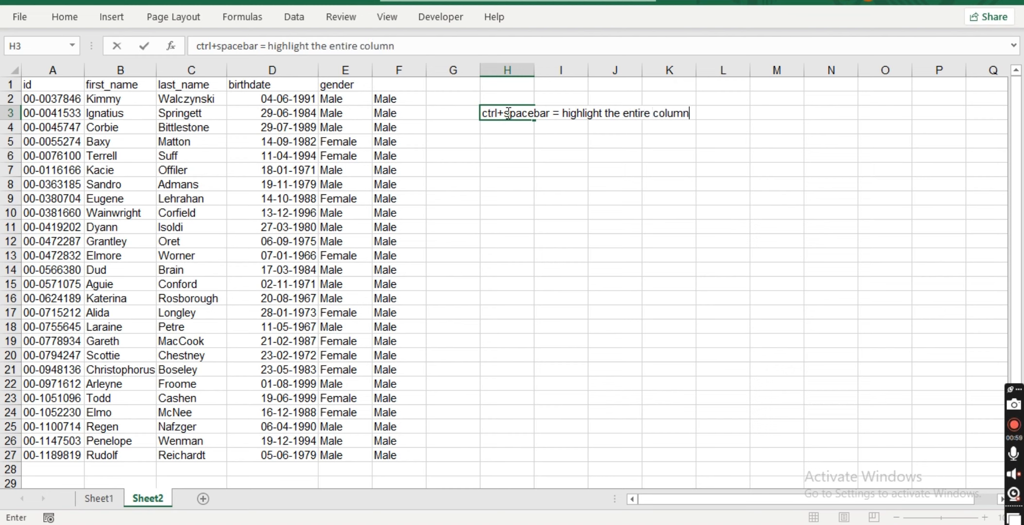
Enter the note 'shift + spacebar = hightlight the entire row' in cell H4.
click(501, 127)
text(ctrl+spacebar = highlight the entire column)
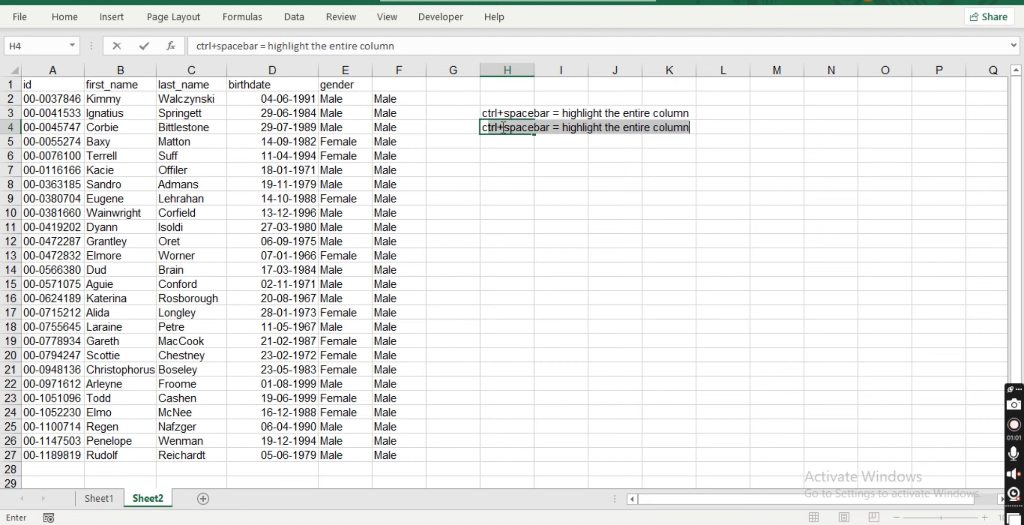
text(l +)
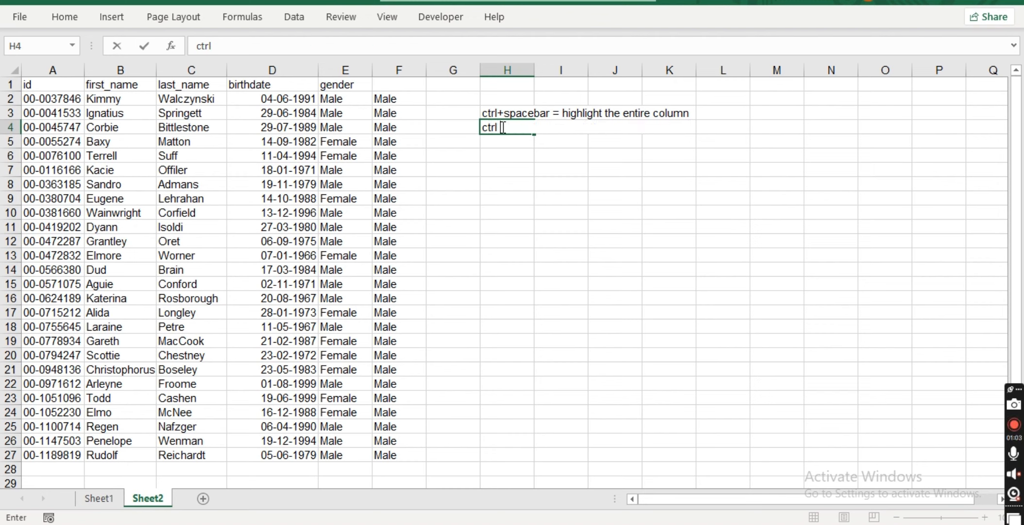
key(BackSpace)
key(BackSpace)
key(BackSpace)
key(BackSpace)
key(BackSpace)
key(BackSpace)
text(shift + spaceba)
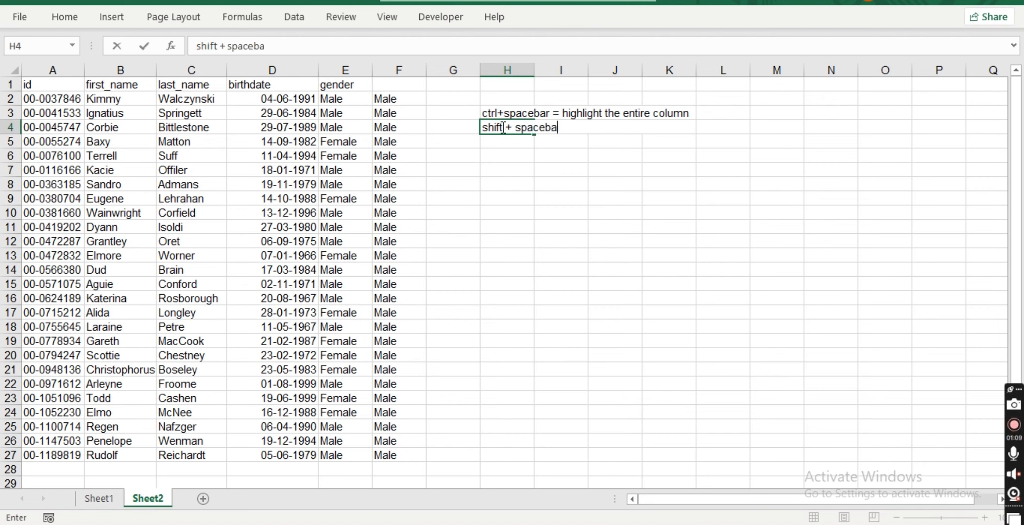
text(r = hightlight)
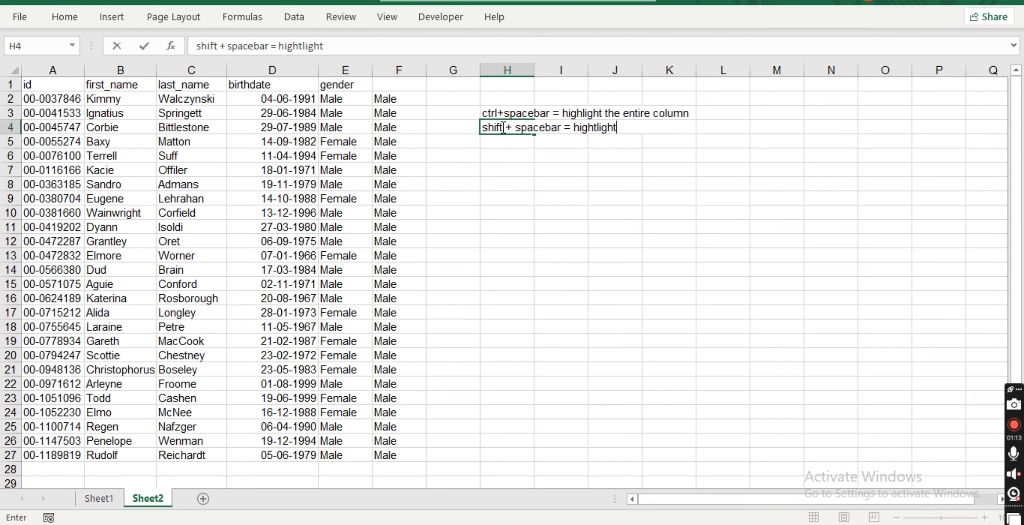
text( the entire row)
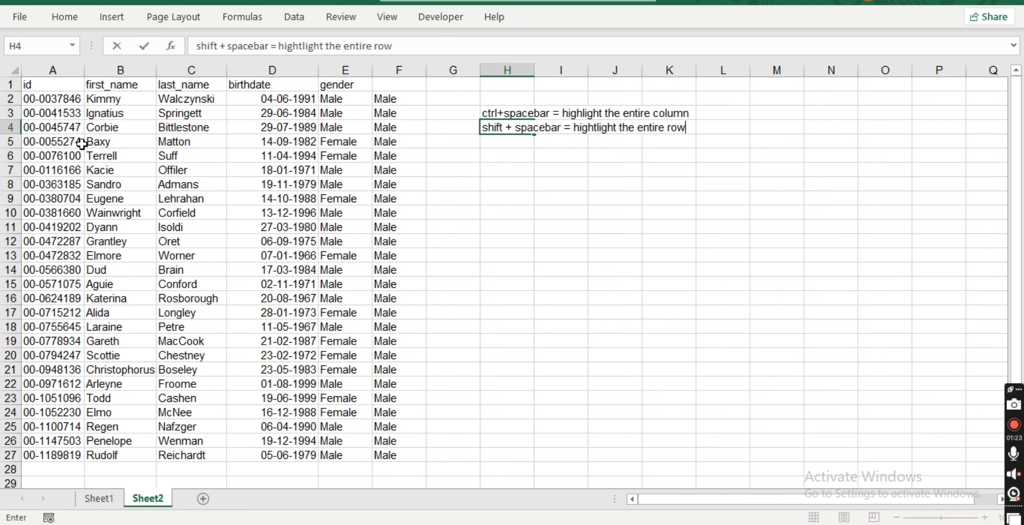
Clear the first name in cell B6.
click(134, 151)
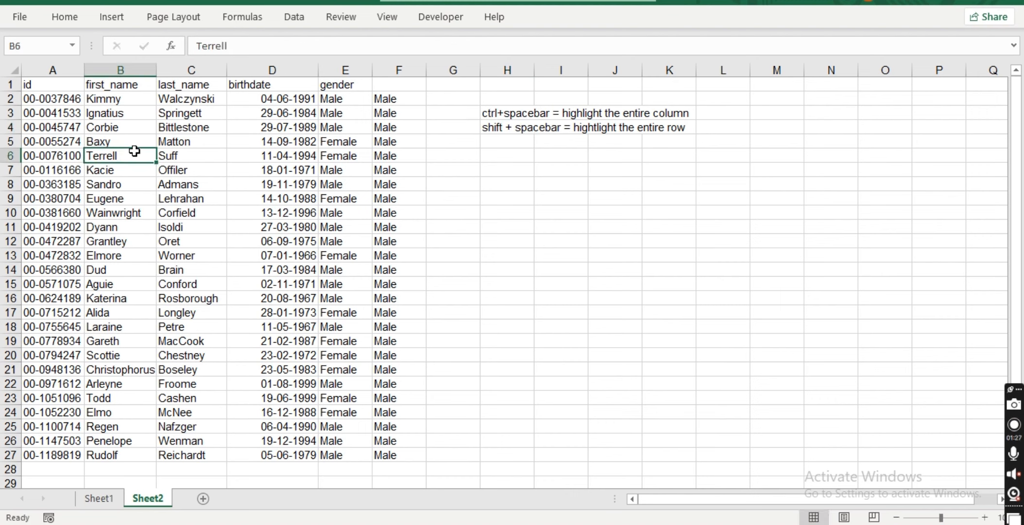
text(+)
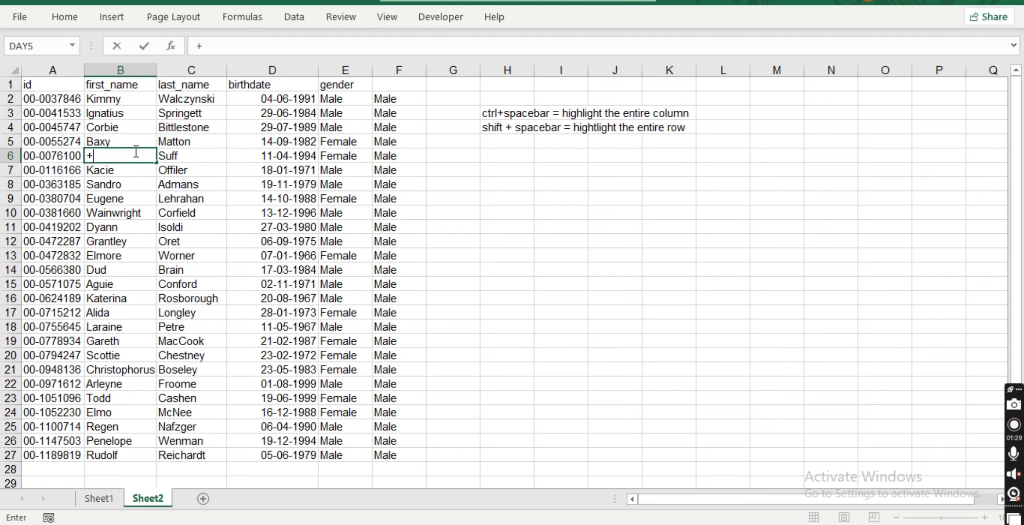
key(BackSpace)
Open the Insert cells dialog for cell C8, then close it without inserting.
click(167, 182)
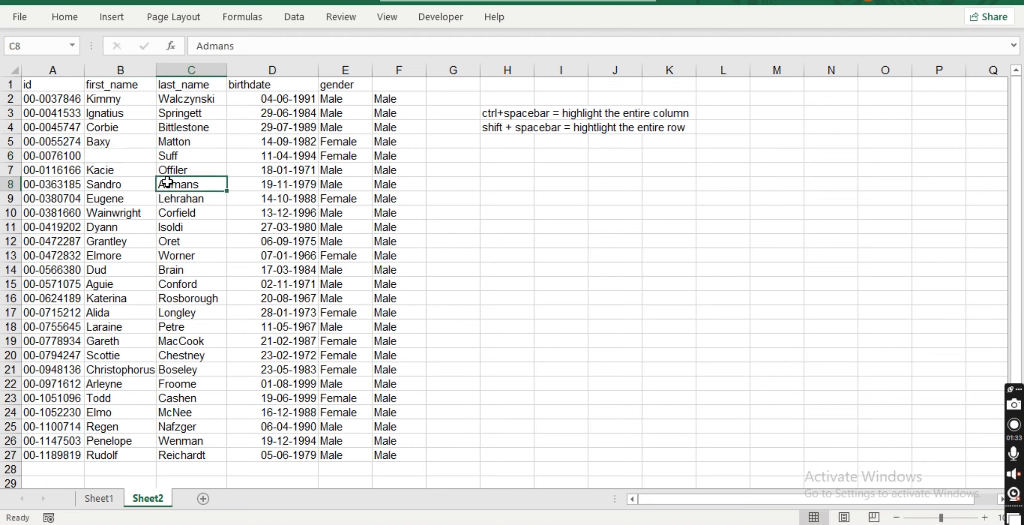
key(ctrl+shift+plus)
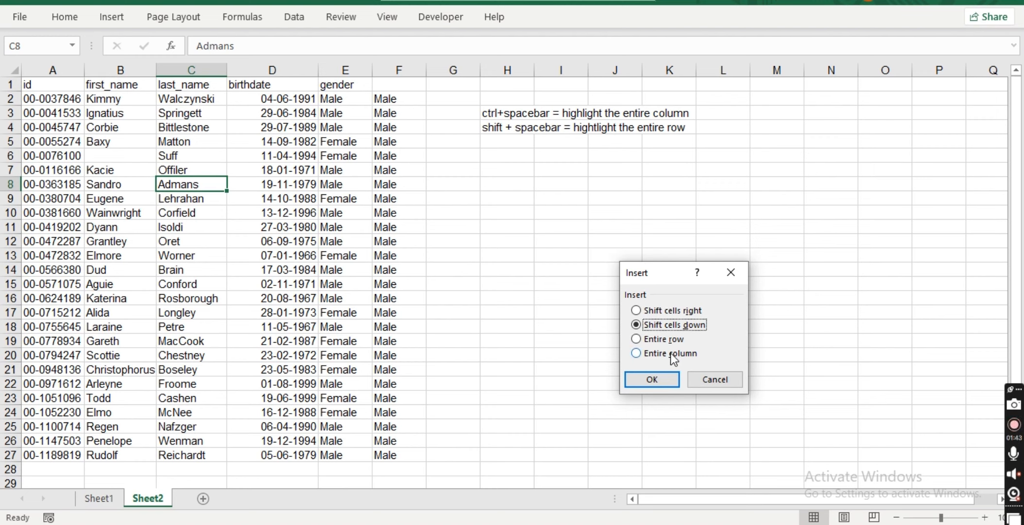
click(729, 280)
Enter the note 'ctrl+shift+= ----we can insert row column' in cell H5.
click(502, 143)
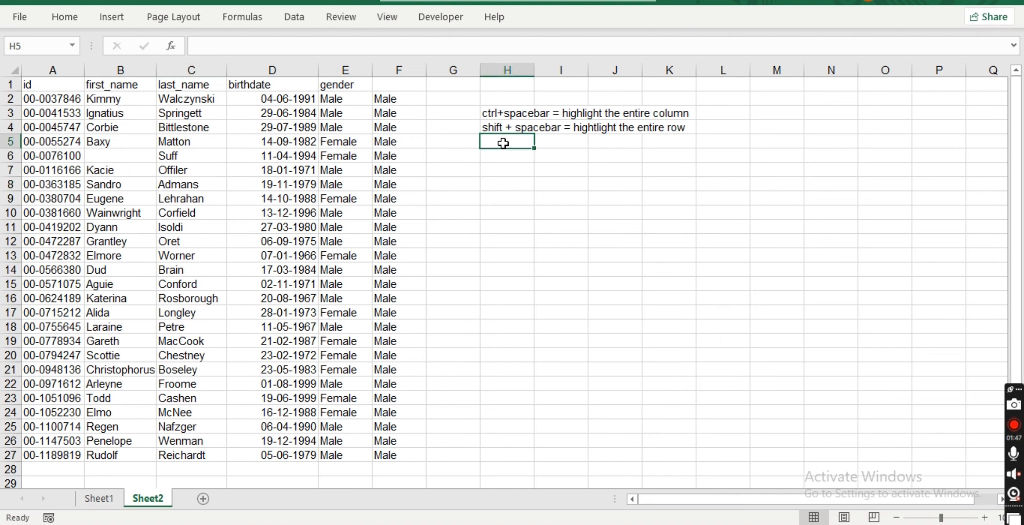
text(ctrl+)
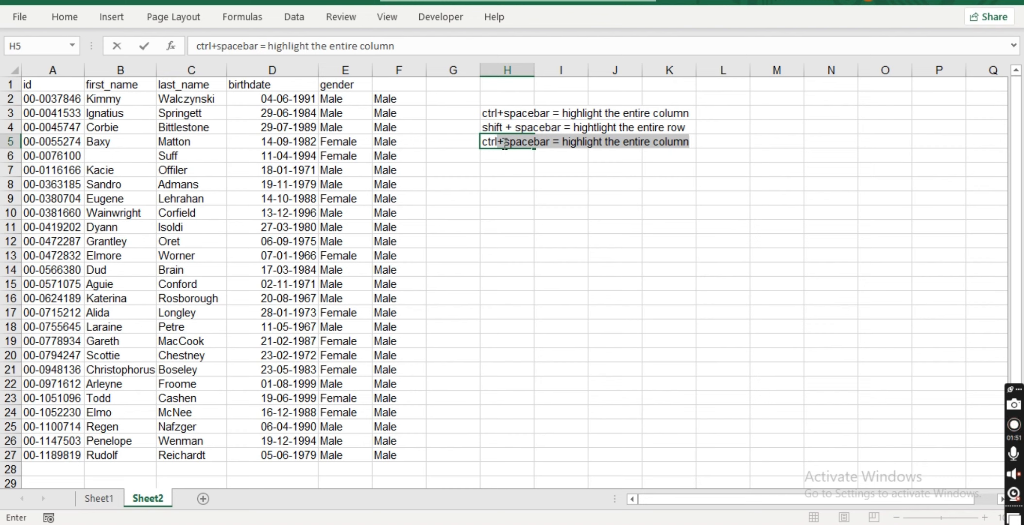
text(shi)
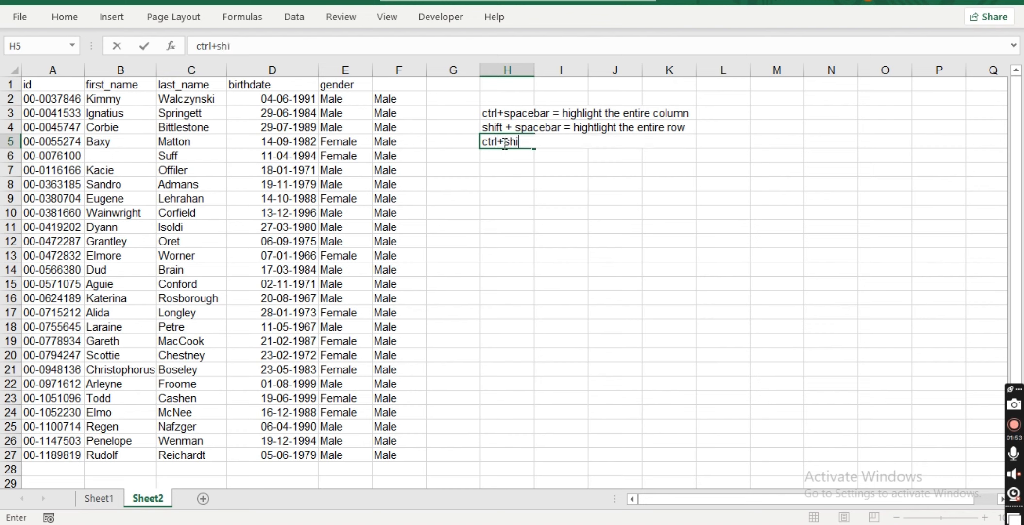
text(ft+= - ---we )
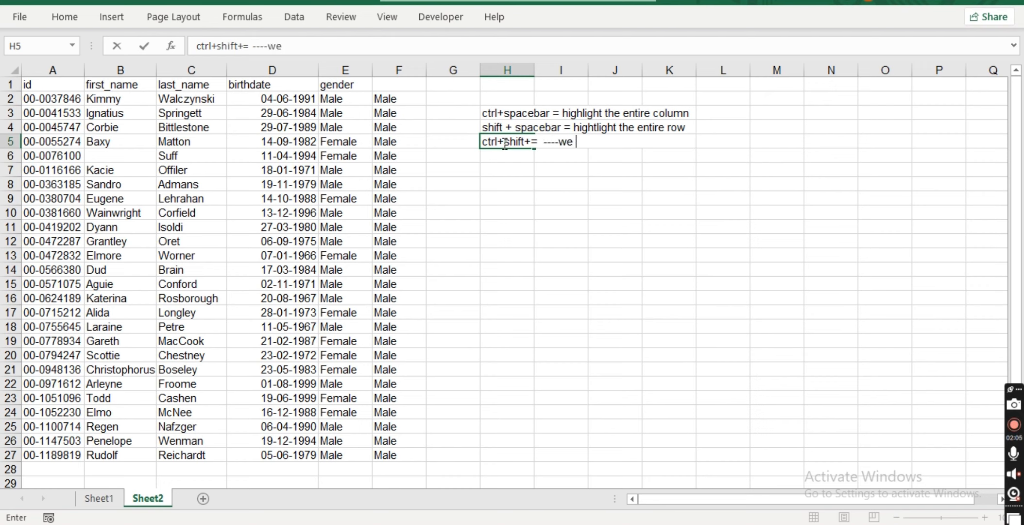
text(can insert)
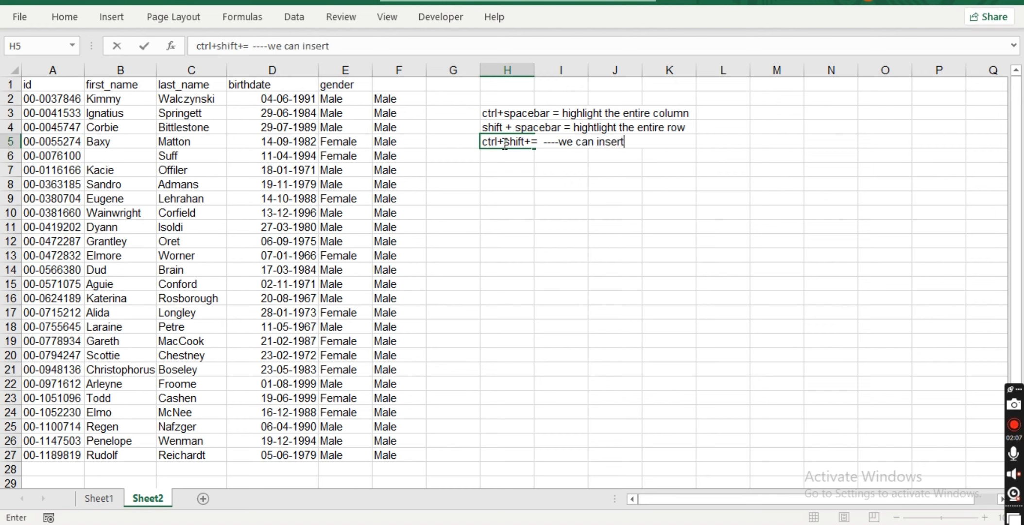
text( row column)
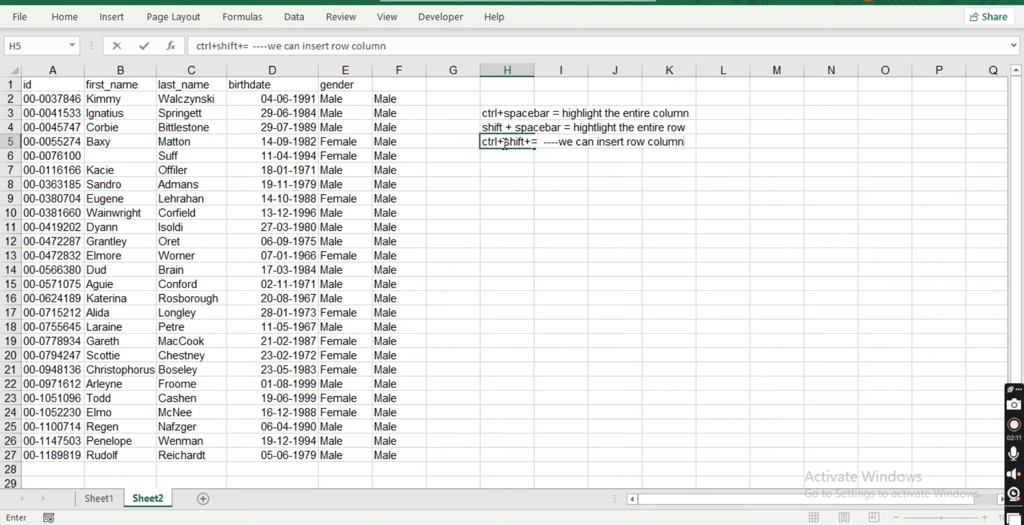
text( or shw)
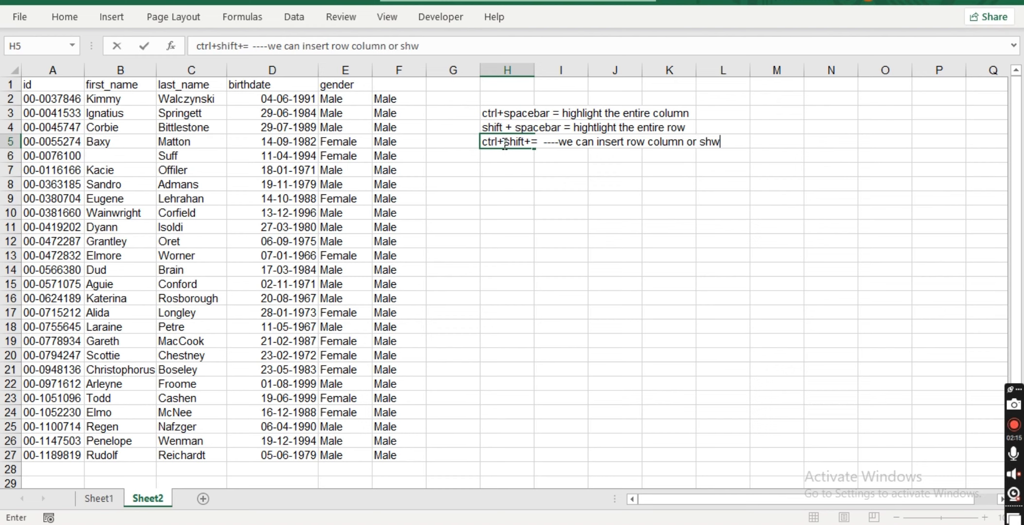
key(BackSpace)
key(BackSpace)
key(BackSpace)
key(BackSpace)
key(BackSpace)
key(BackSpace)
Open the Delete cells dialog for cell H7, then close it without deleting.
click(503, 167)
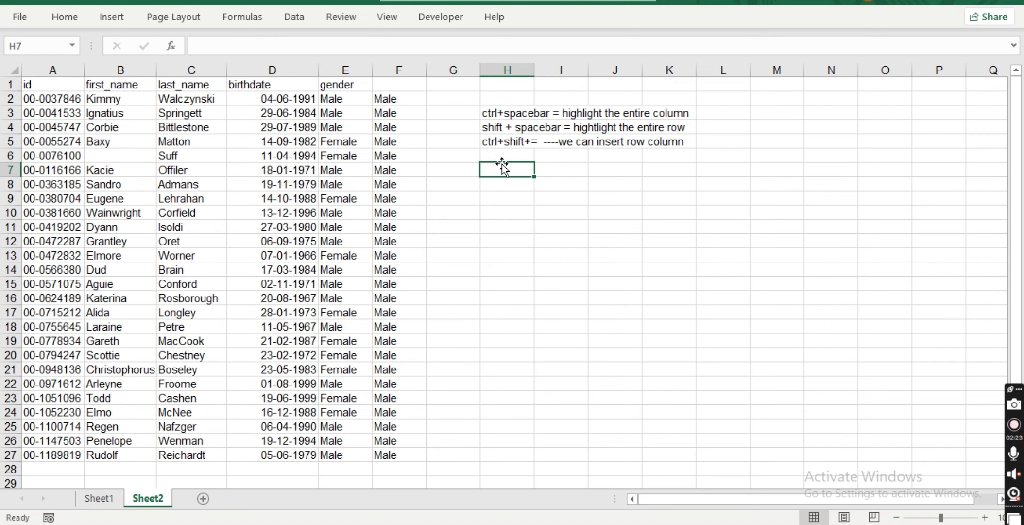
key(ctrl+minus)
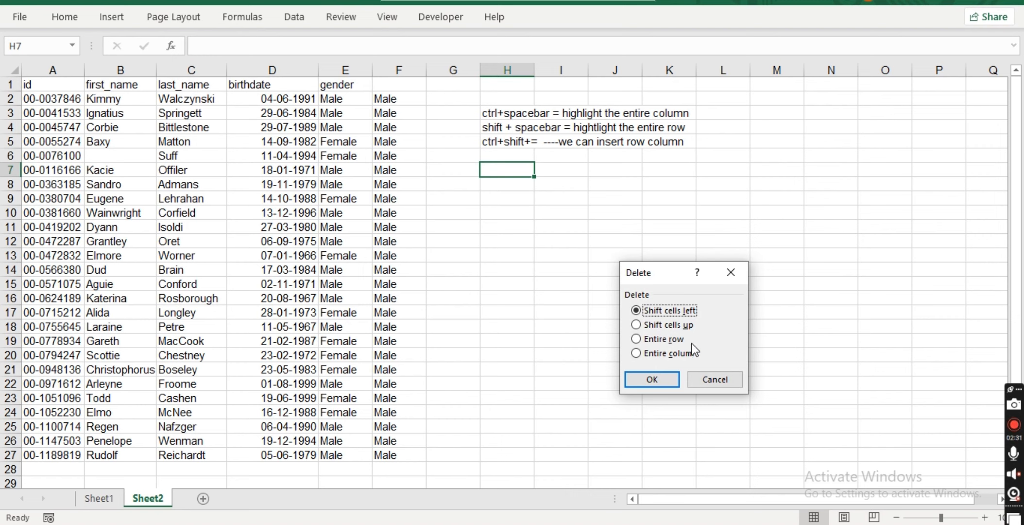
click(734, 275)
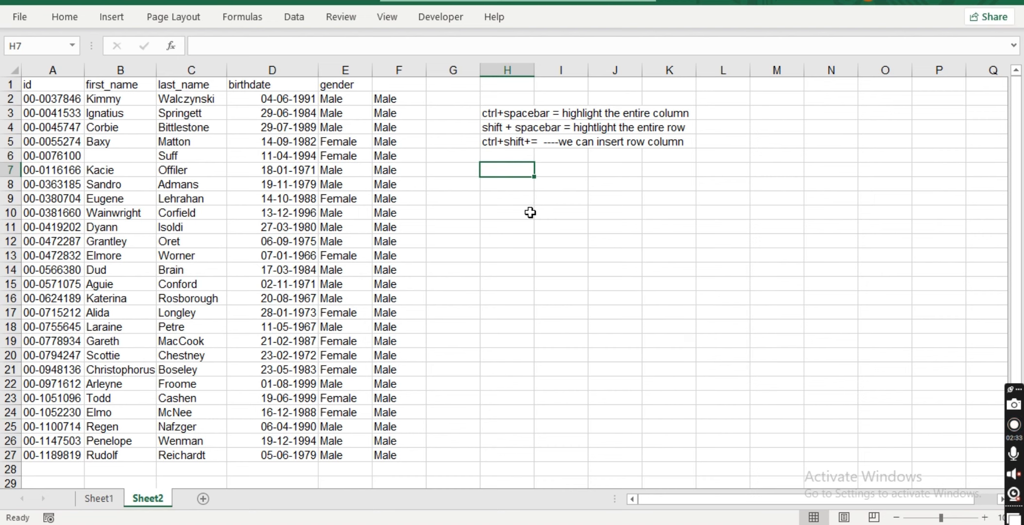
Enter the note 'ctrl - = delete row column' in cell H6.
click(513, 158)
text(c)
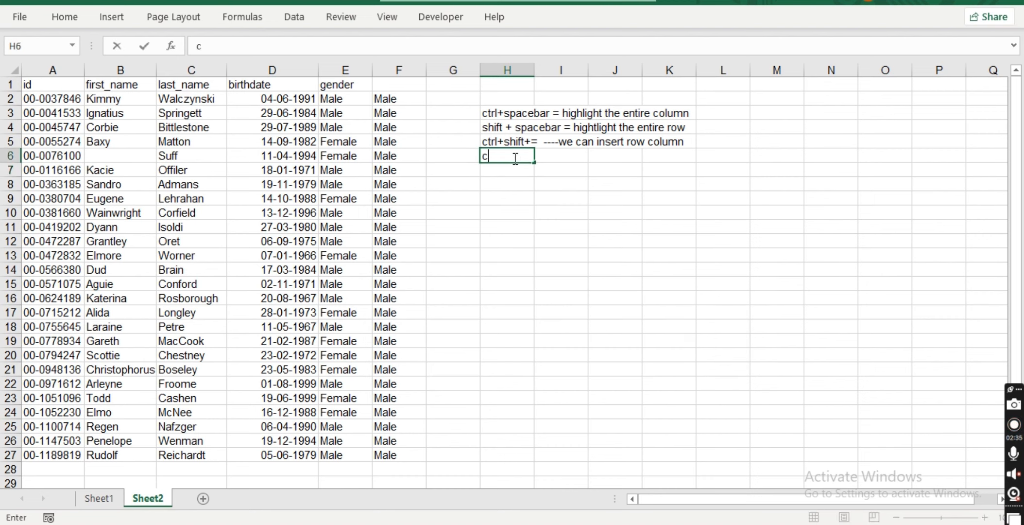
text(trl - = delete)
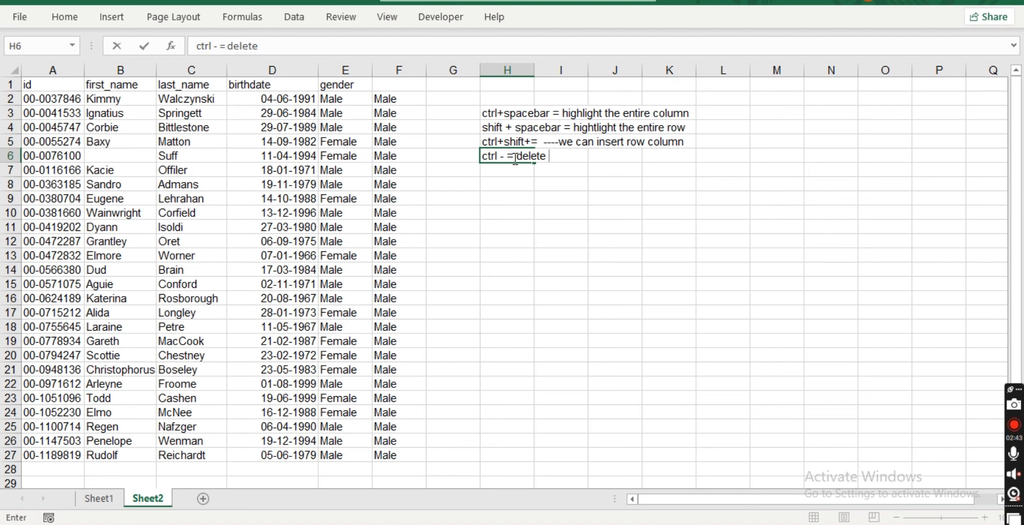
text( row column)
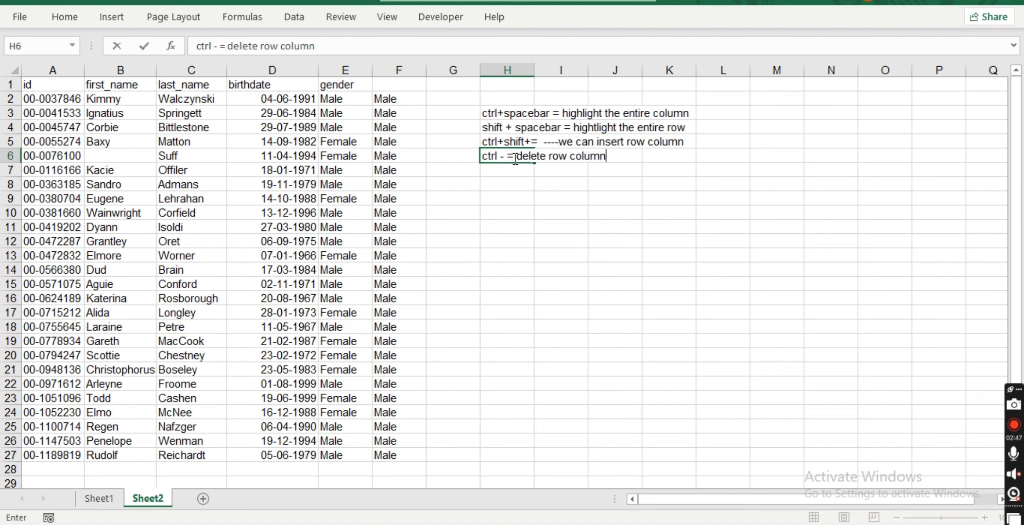
key(Return)
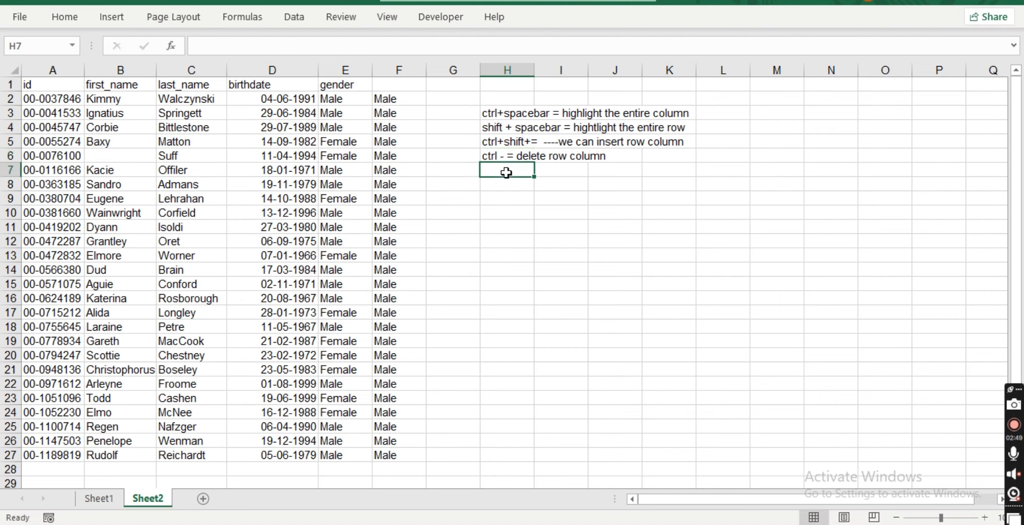
Select the id values from cell A4 down to the last filled row.
click(328, 213)
click(69, 126)
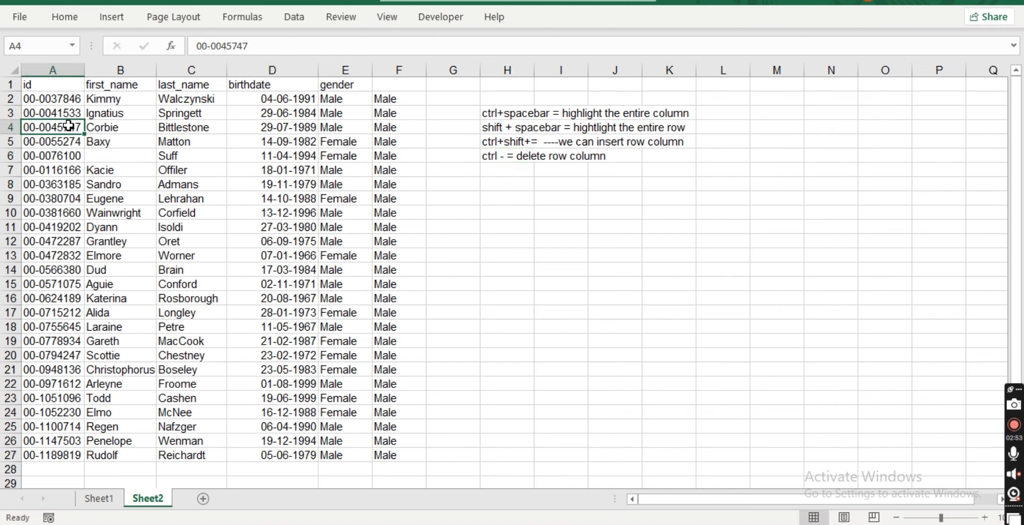
key(ctrl+shift+Down)
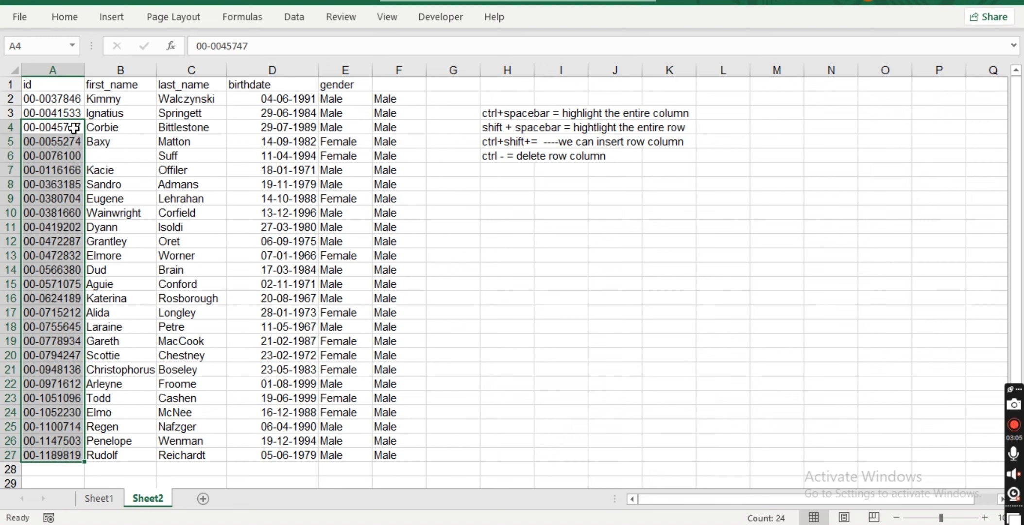
click(113, 128)
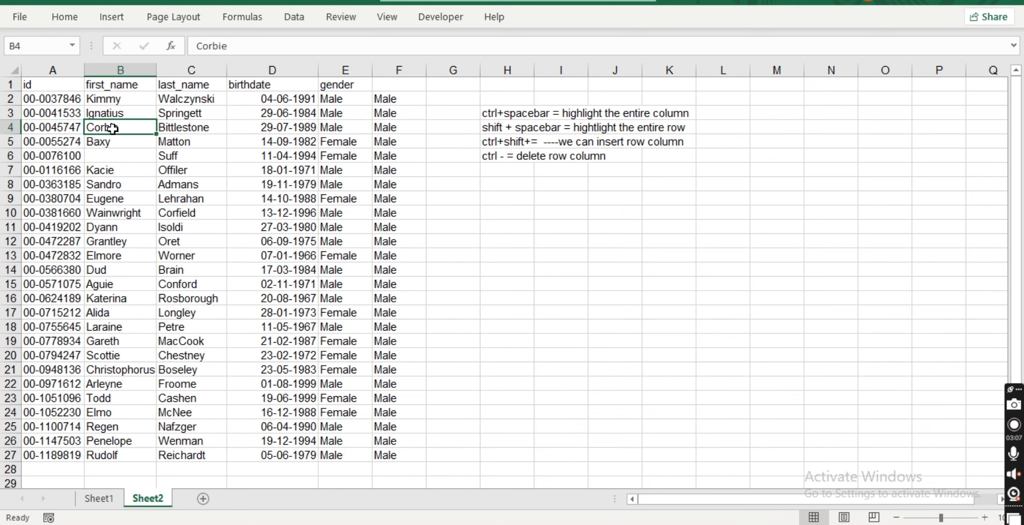
Extend the selection across row 4's data from B4, then turn on sort-and-filter buttons for the table headers.
key(ctrl+shift+Right)
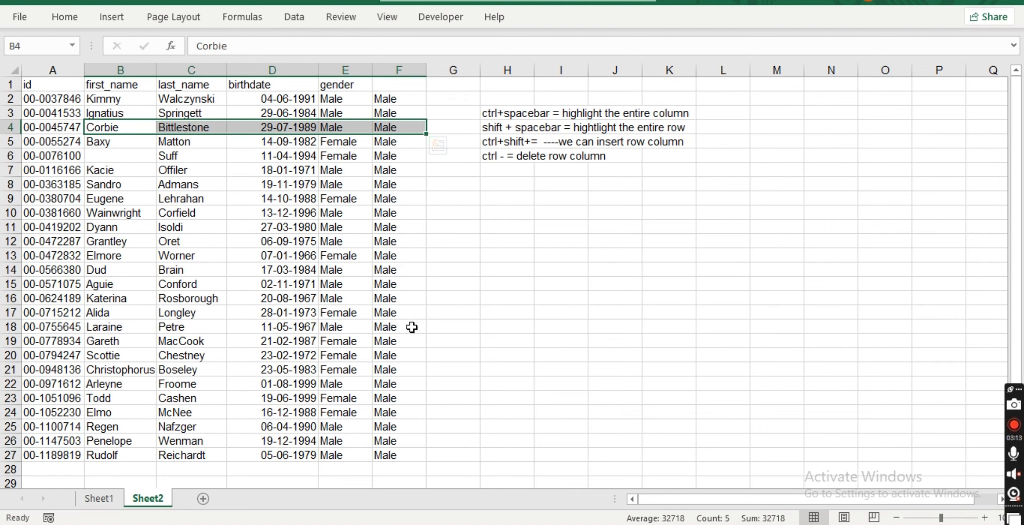
click(490, 175)
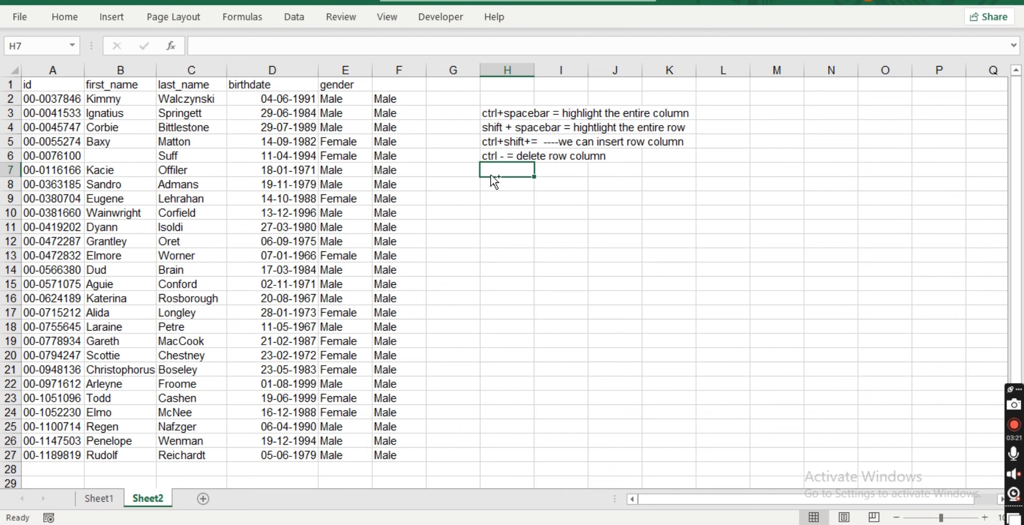
click(150, 112)
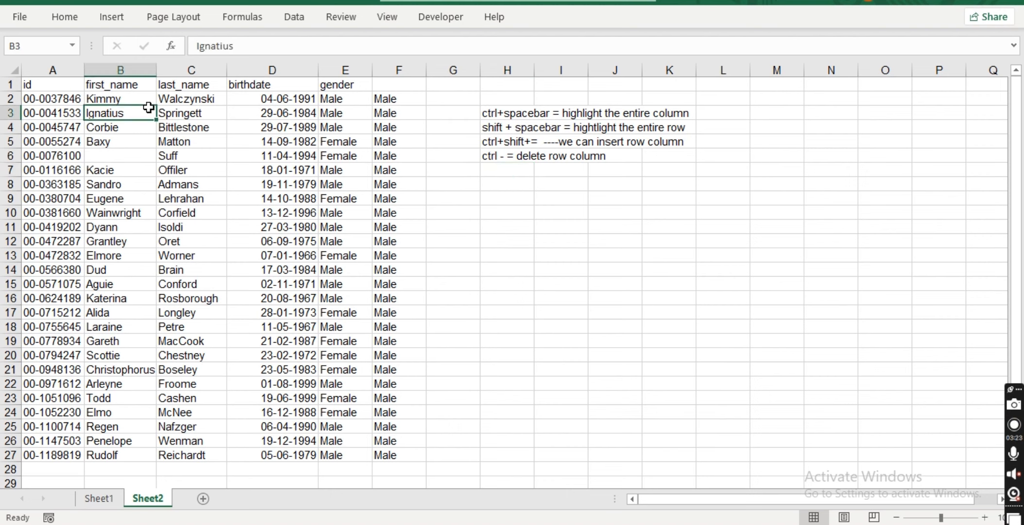
key(ctrl+shift+l)
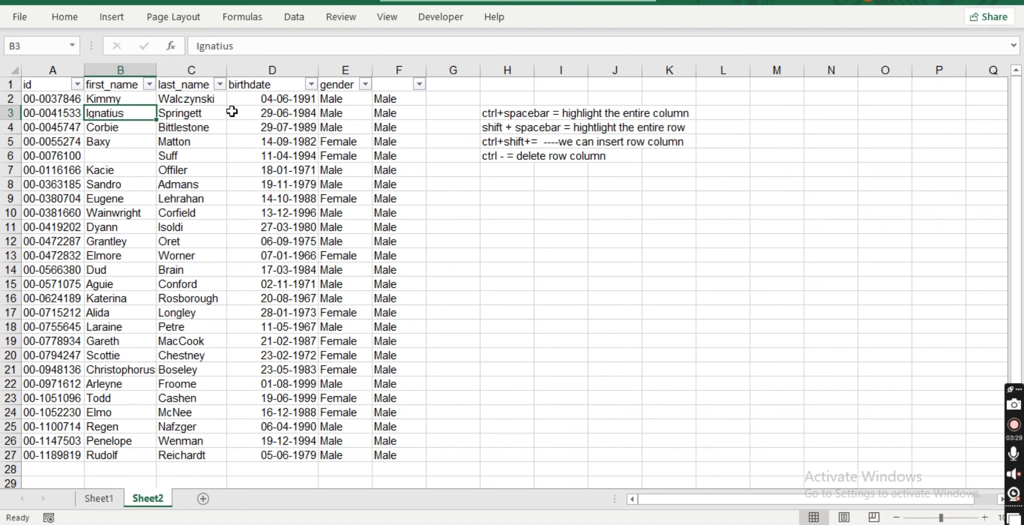
Enter the note 'ctrl+shift+l = sort and filter' in cell H7.
click(520, 173)
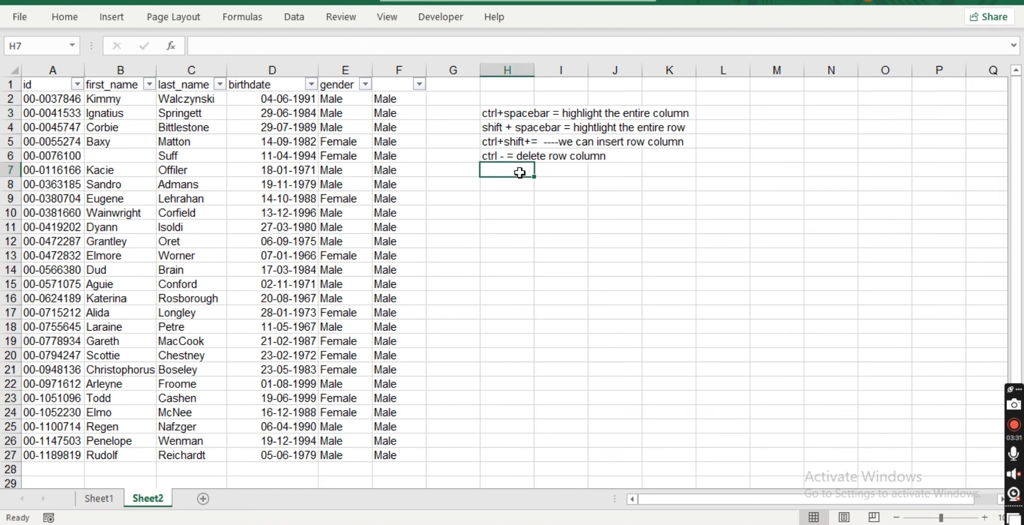
text(tr)
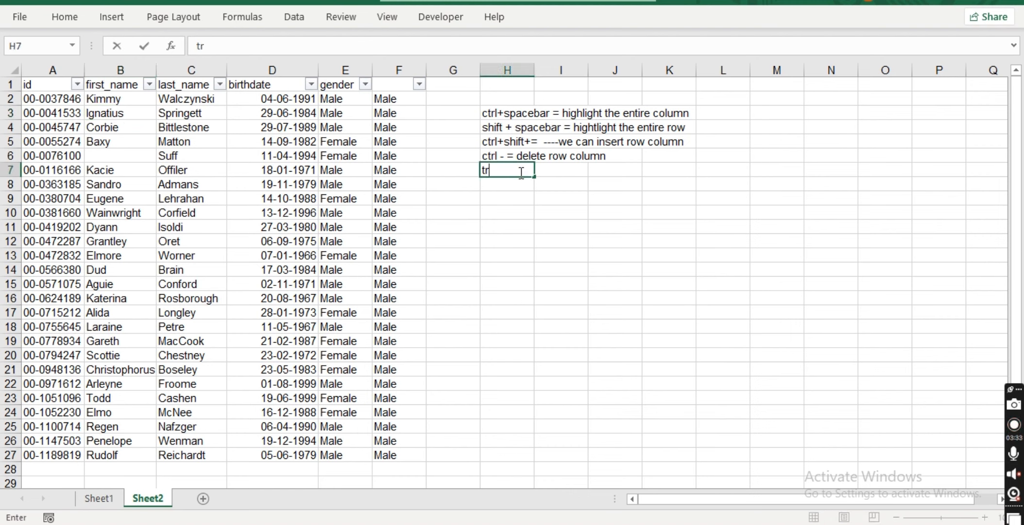
key(BackSpace)
key(BackSpace)
text(ctrl+shi)
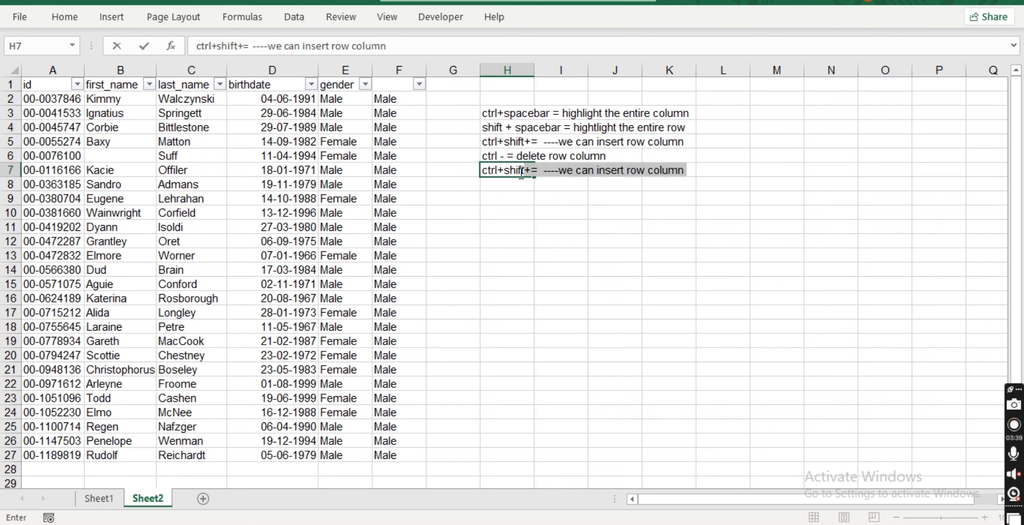
text(ft+l)
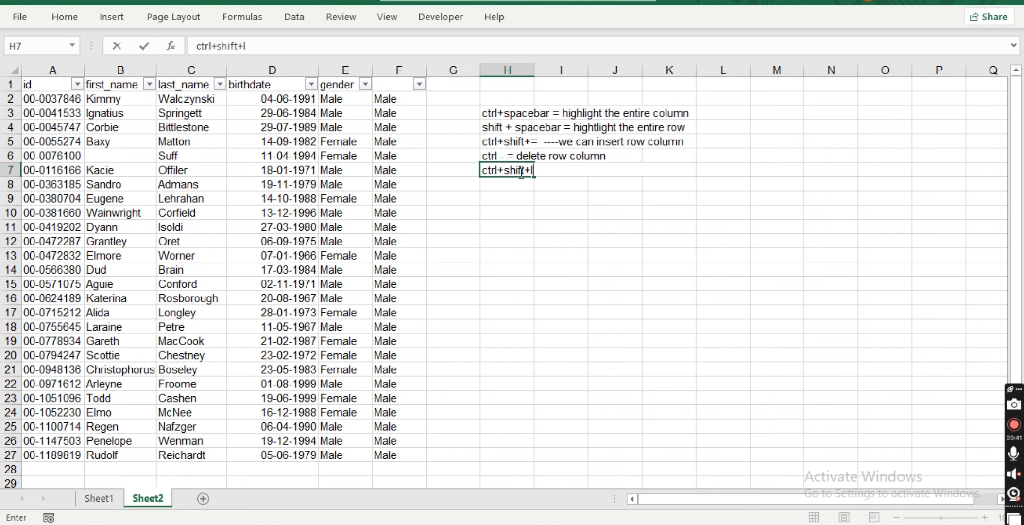
text( = sort an )
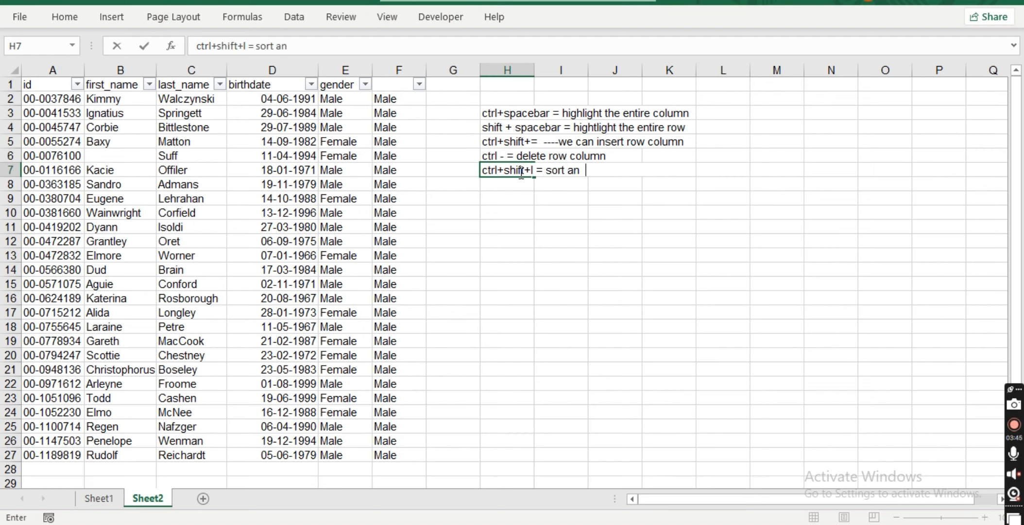
text(d filter)
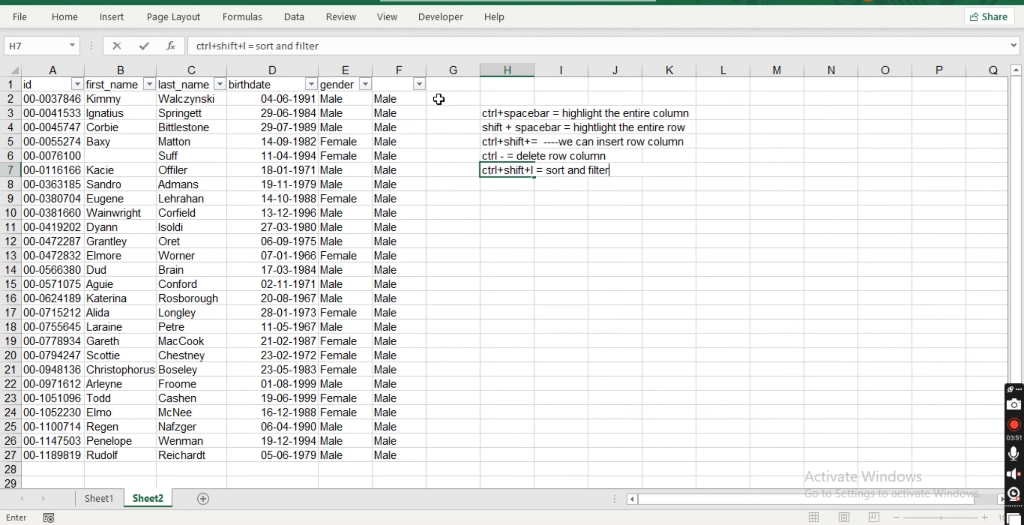
click(487, 184)
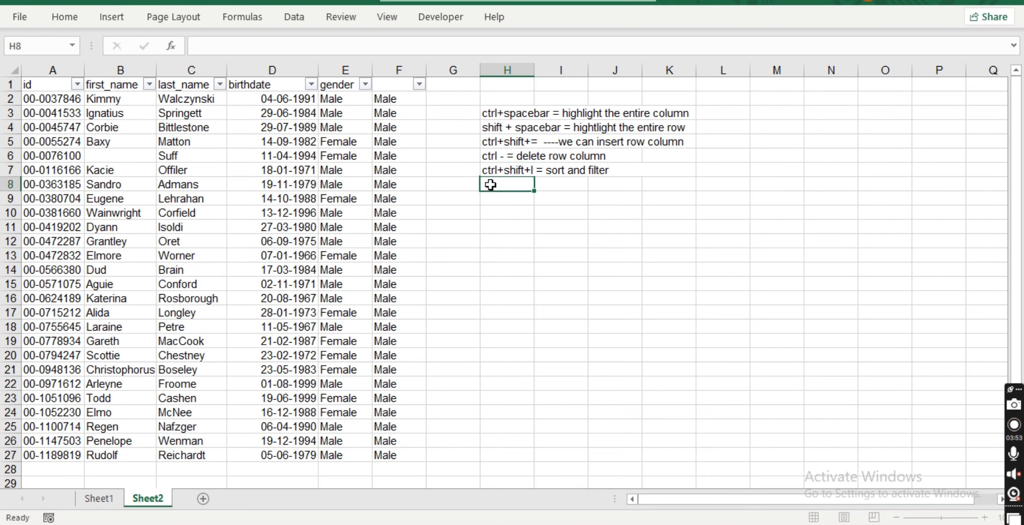
Enter the note 'ctrl + e = flash fill the data' in cell H8.
text(ctrl + e = f)
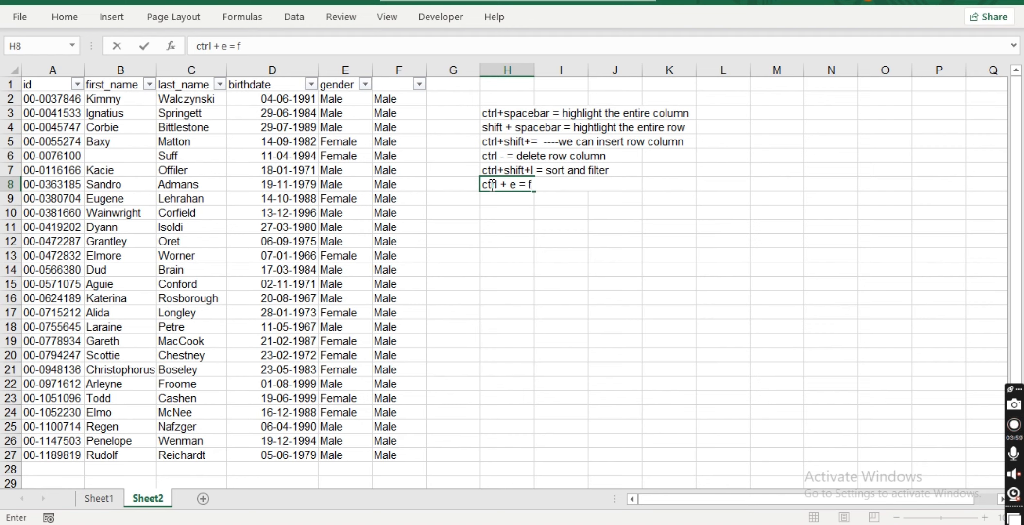
text(lash fill)
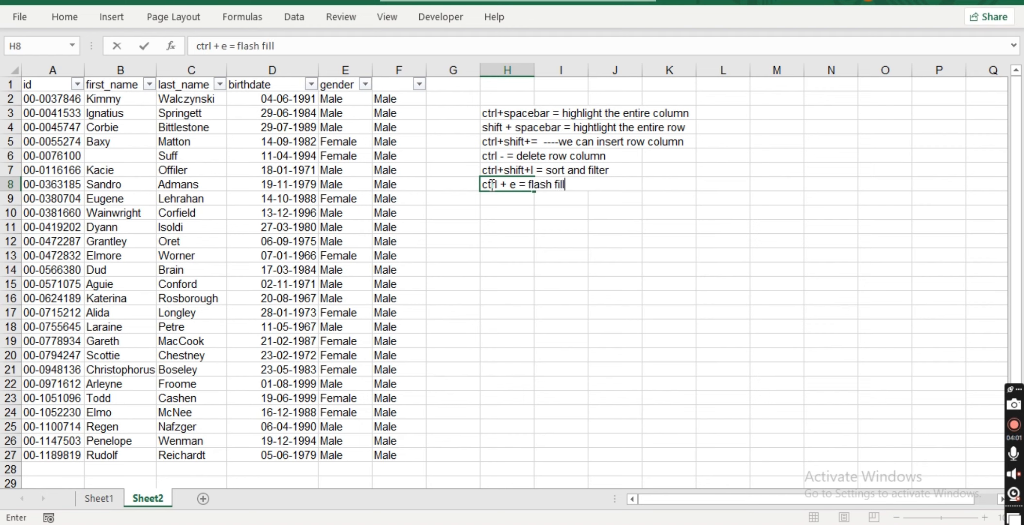
text( the data)
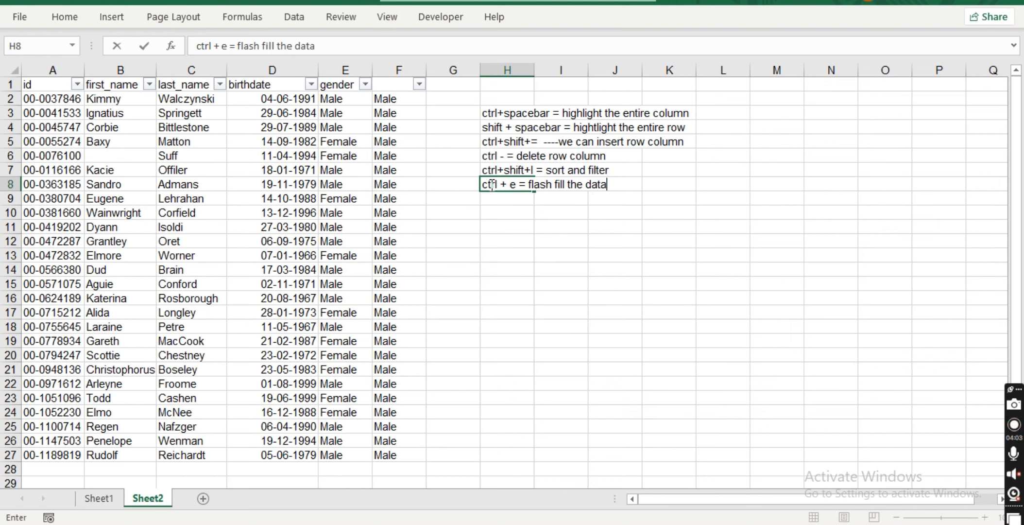
click(444, 101)
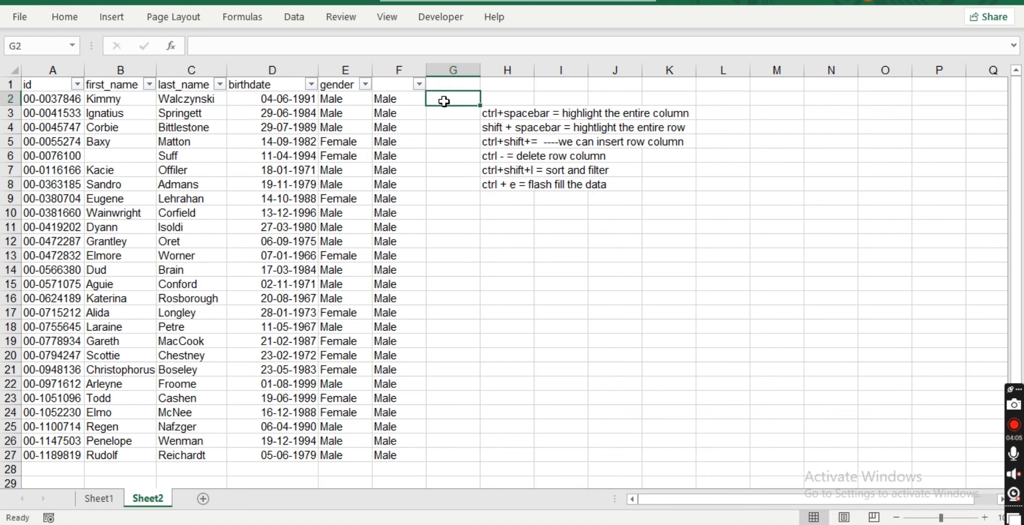
Enter 'male' in G2, copy it down to G8, and flash fill lowercase gender values down column G.
text(male)
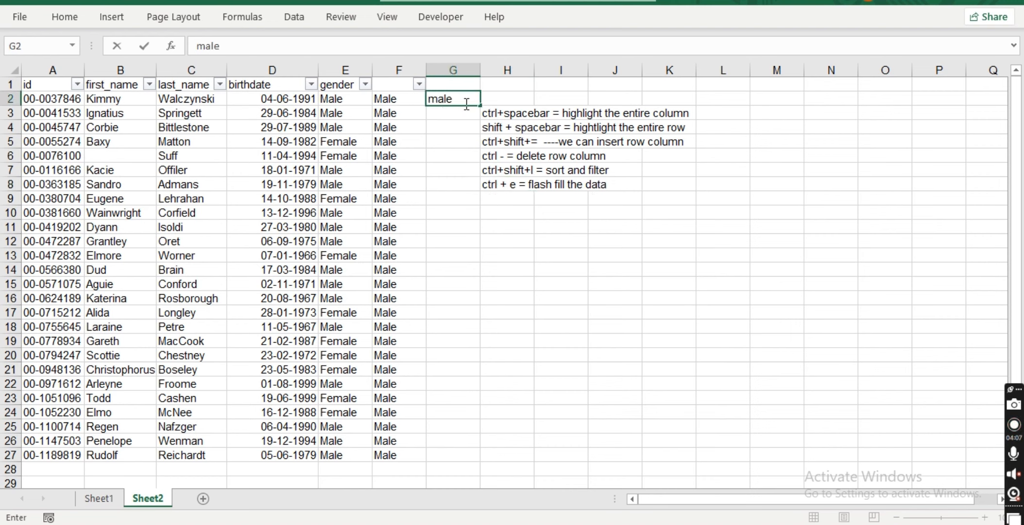
key(F2)
drag(479, 106, 471, 185)
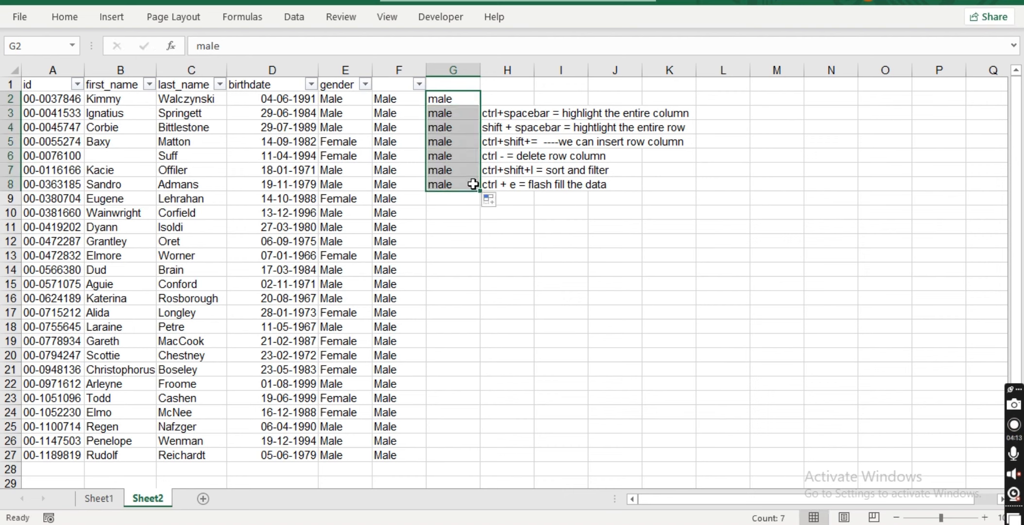
click(456, 184)
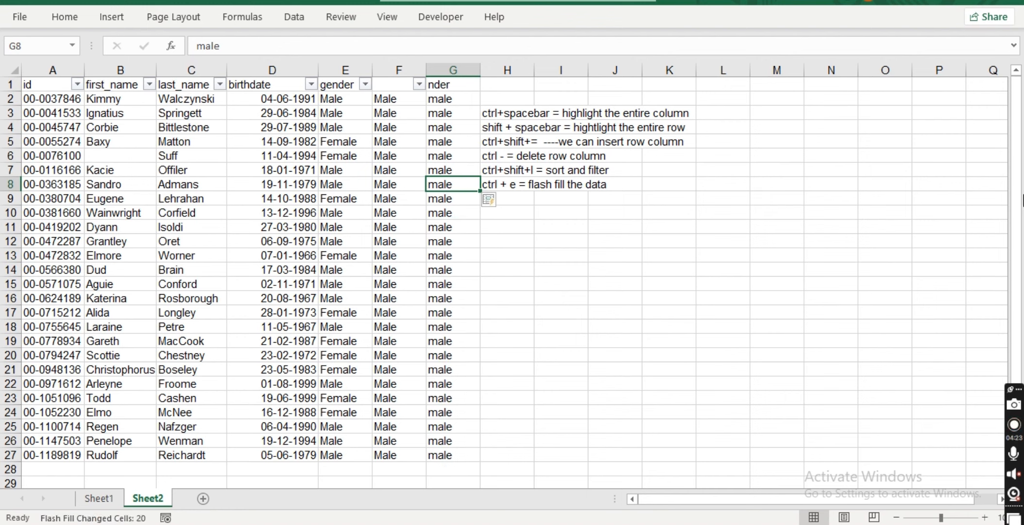
drag(1017, 185, 1016, 193)
drag(1018, 241, 1018, 198)
click(556, 214)
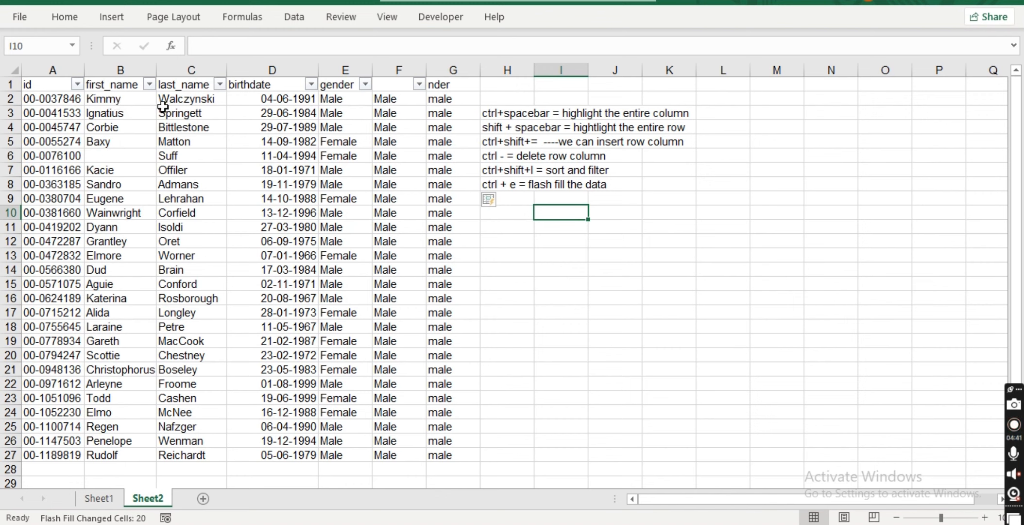
In cell M3, enter the formula =B2 & " " & C2 joining the first and last name with a space.
click(764, 115)
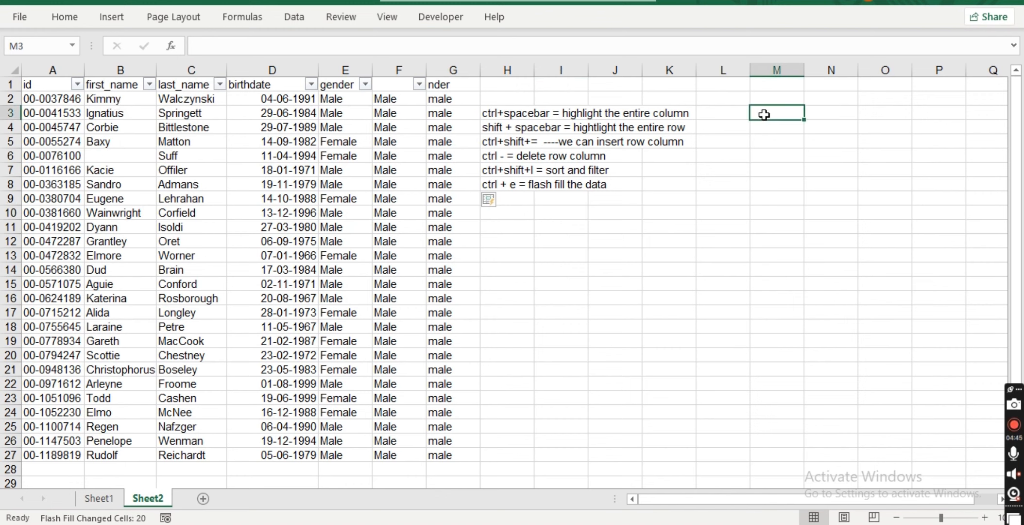
text(=)
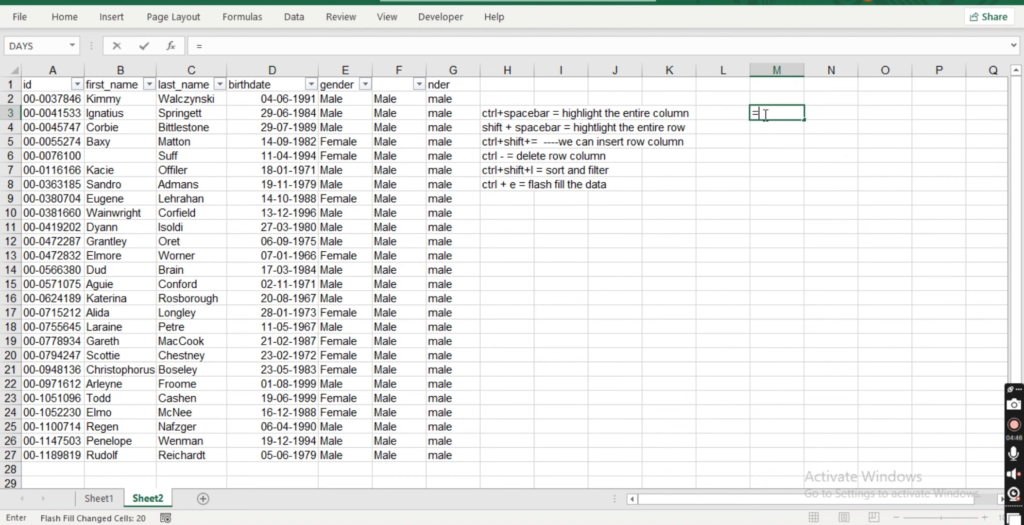
click(122, 100)
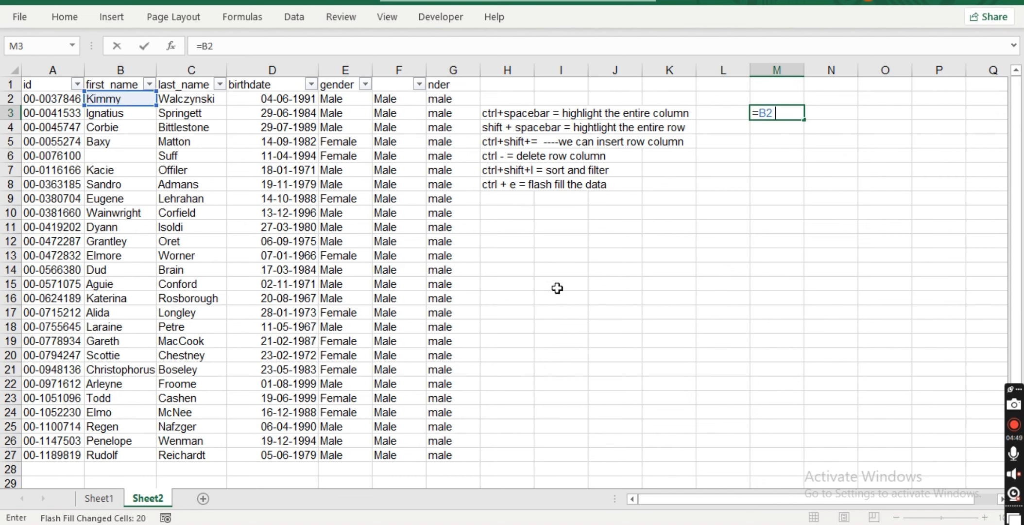
text(& " " &)
click(174, 99)
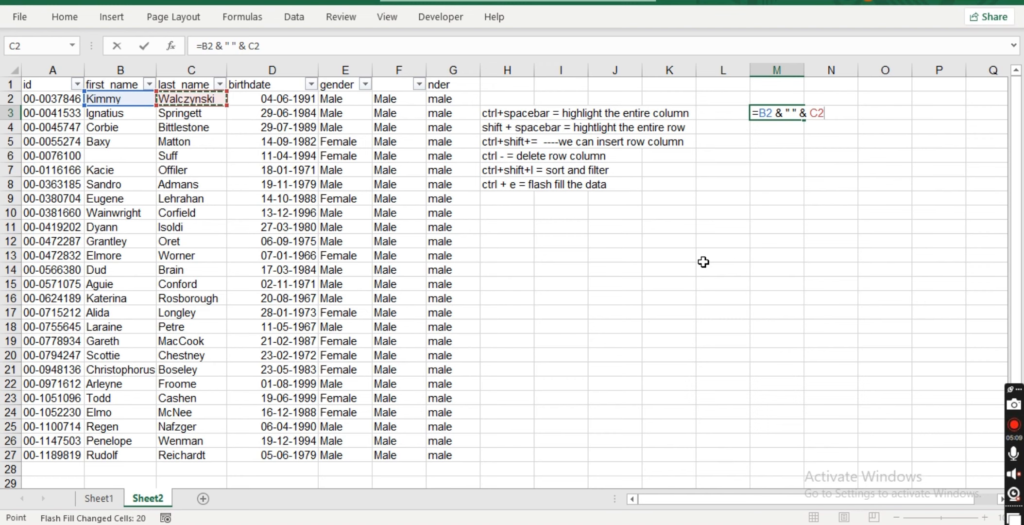
key(Return)
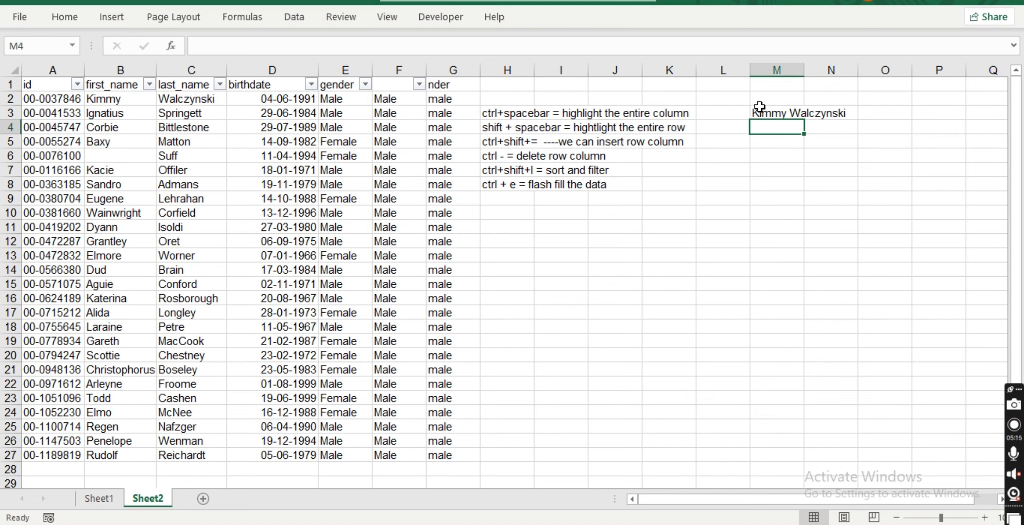
In cell M5, enter the formula =left(B2,2) to extract the first two letters of the first name.
click(779, 146)
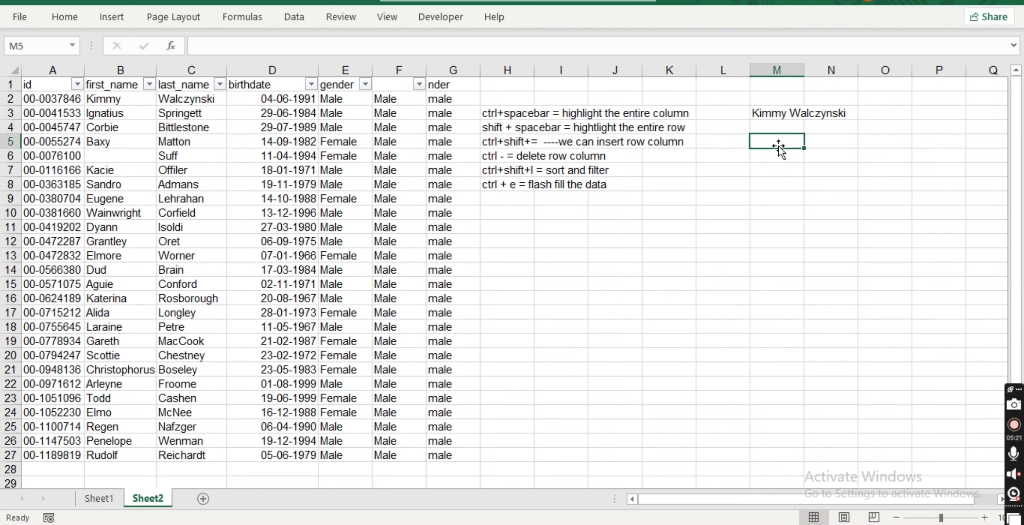
text(=)
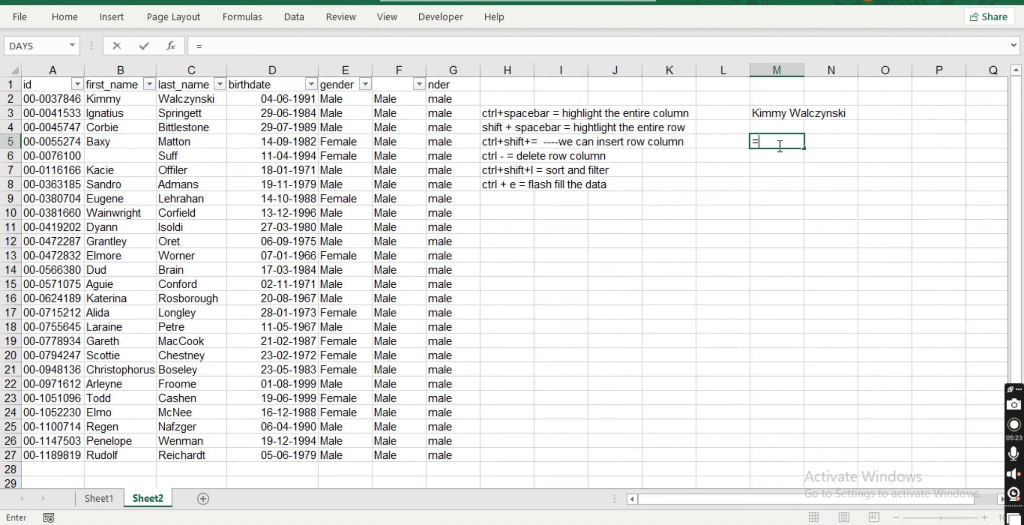
text(left)
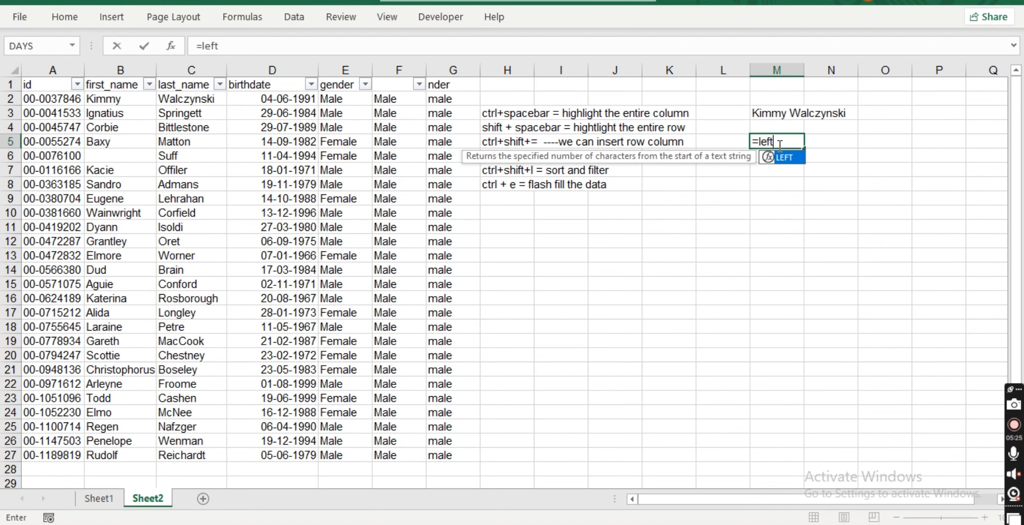
text(()
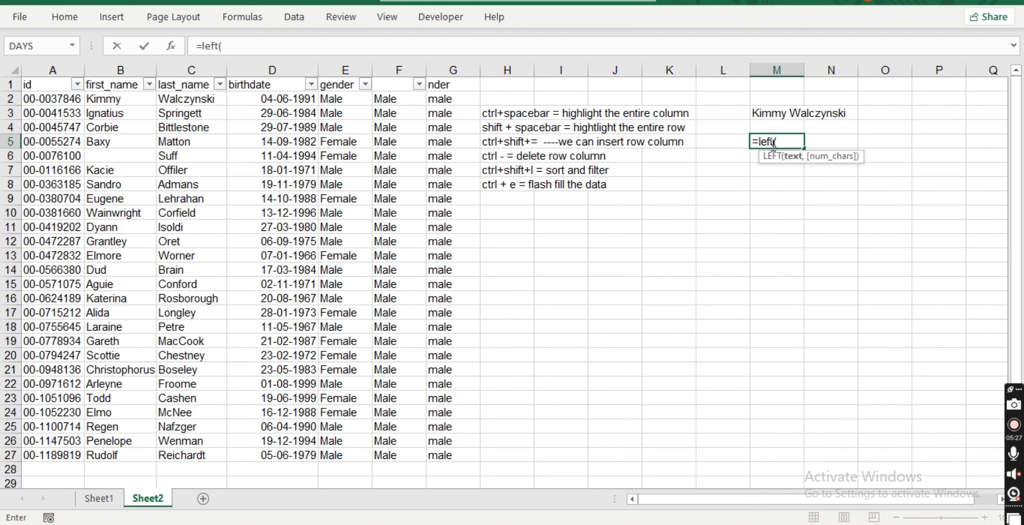
click(126, 102)
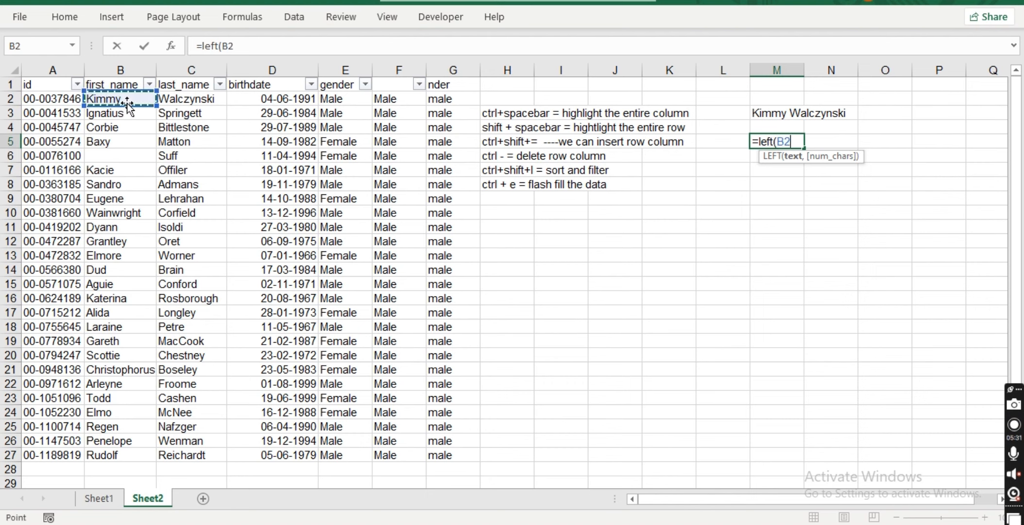
text(,)
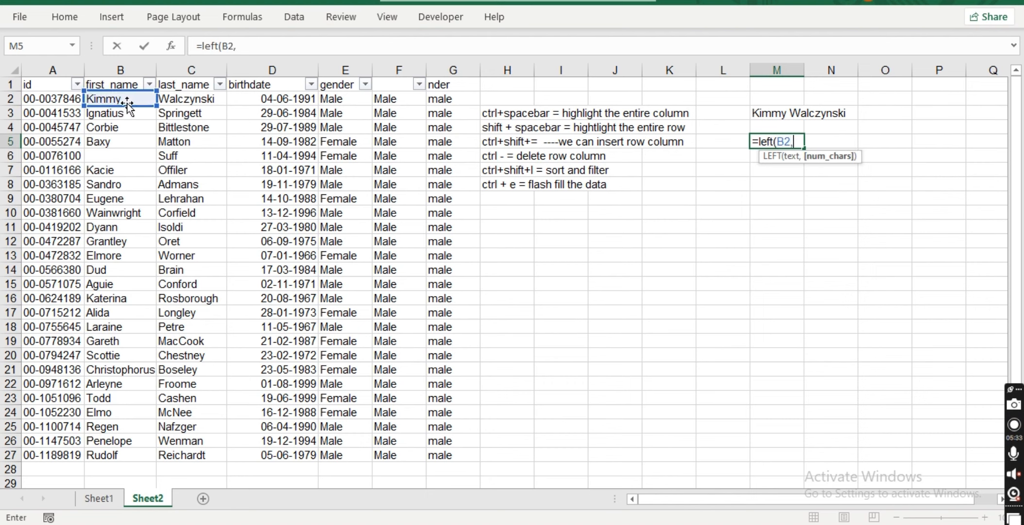
text(2))
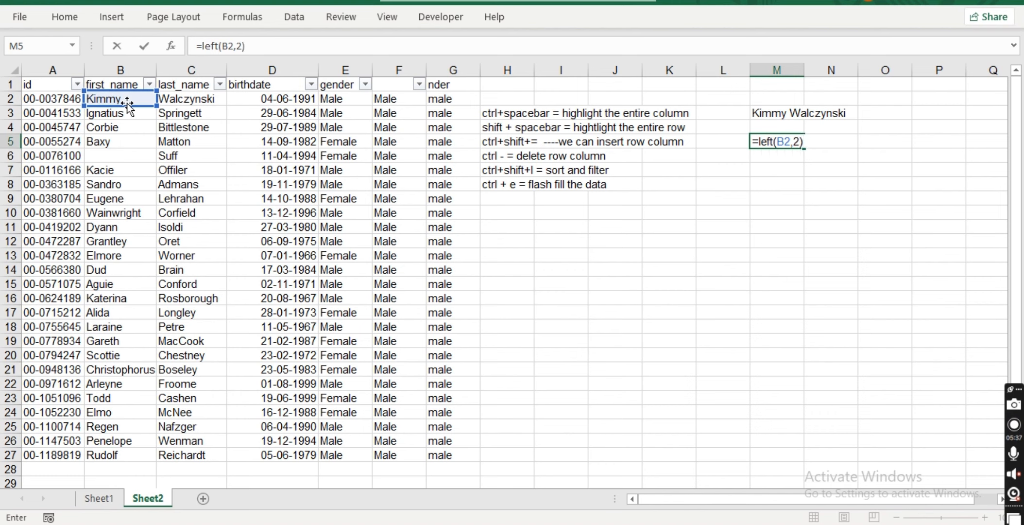
key(Return)
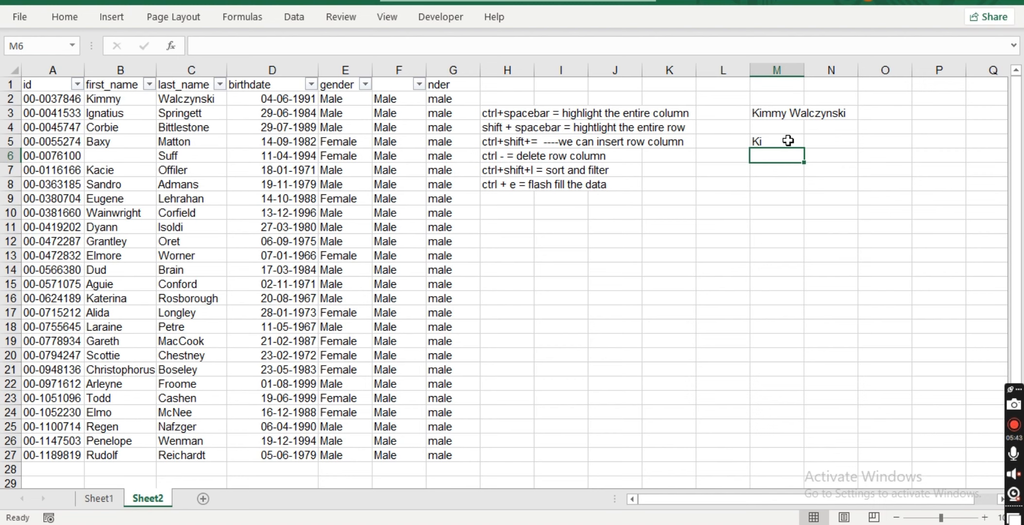
Try to enter a RIGHT function formula in cell M7.
click(768, 172)
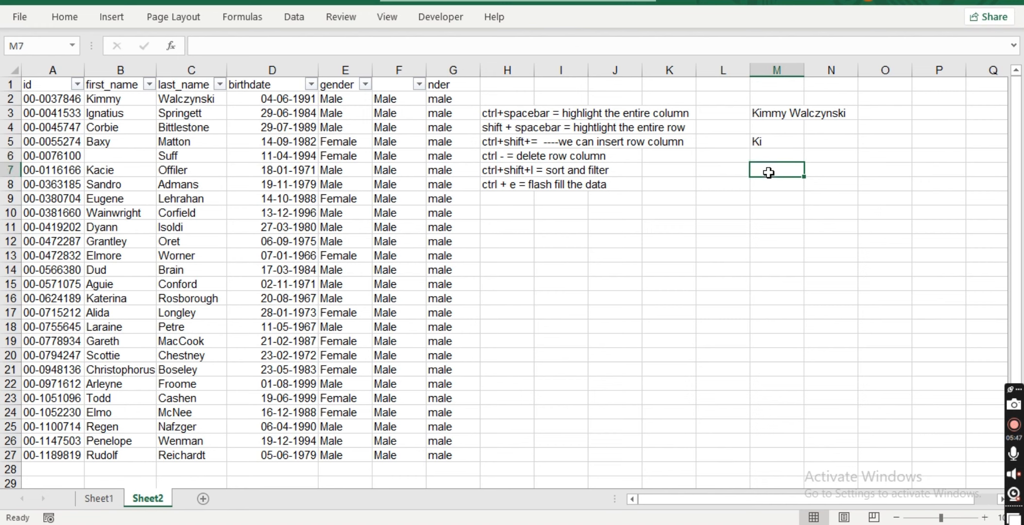
text(=right)
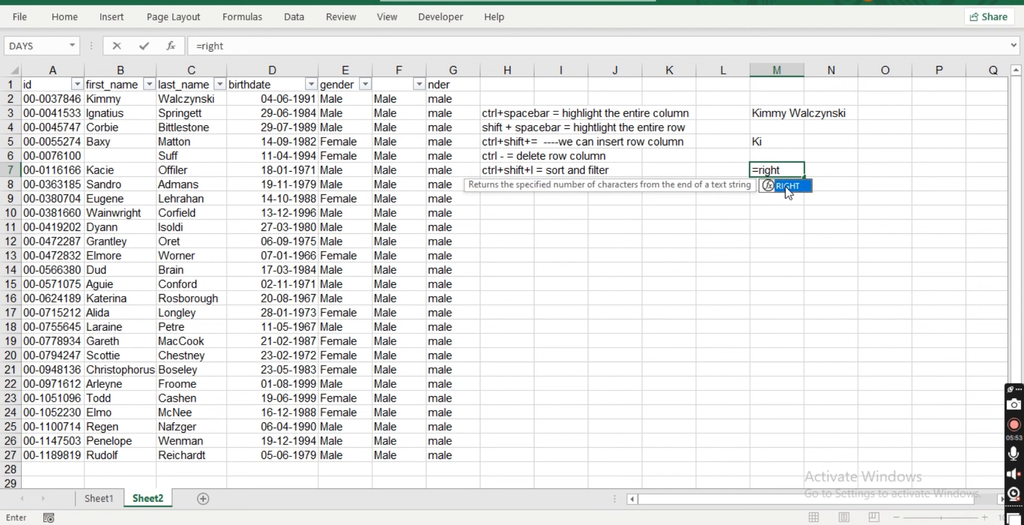
key(Return)
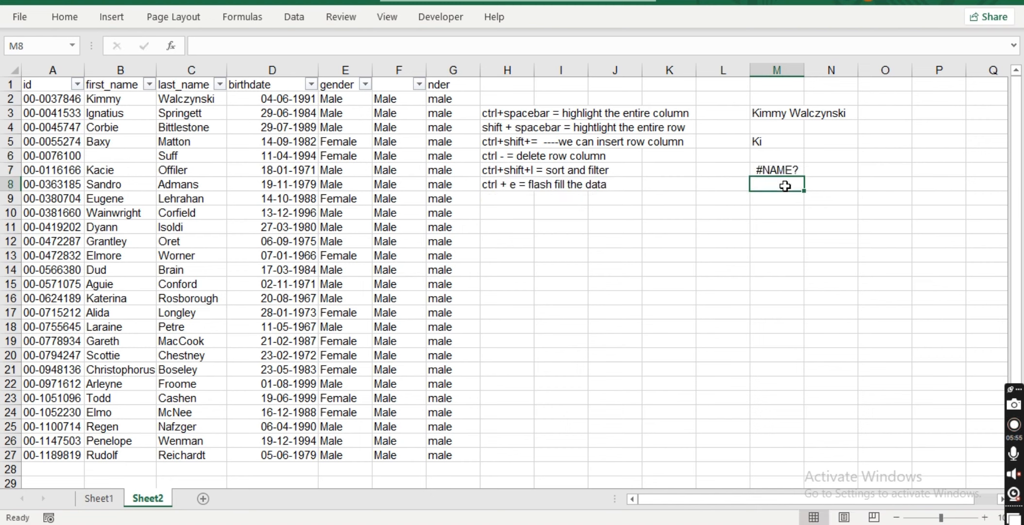
In cell L9, enter the formula =RIGHT(B2,3) to extract the last three letters of the first name.
click(703, 203)
text(=RIH)
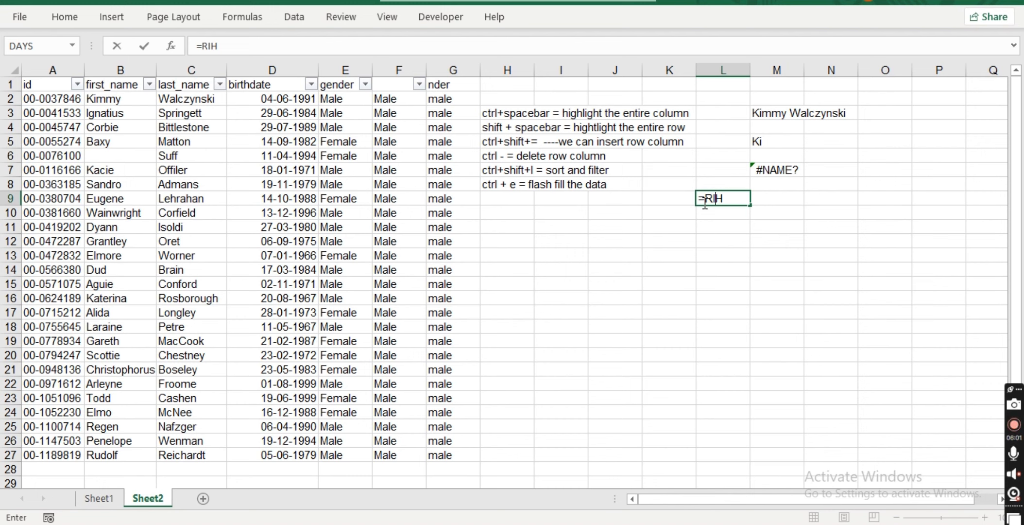
key(BackSpace)
text(GHT()
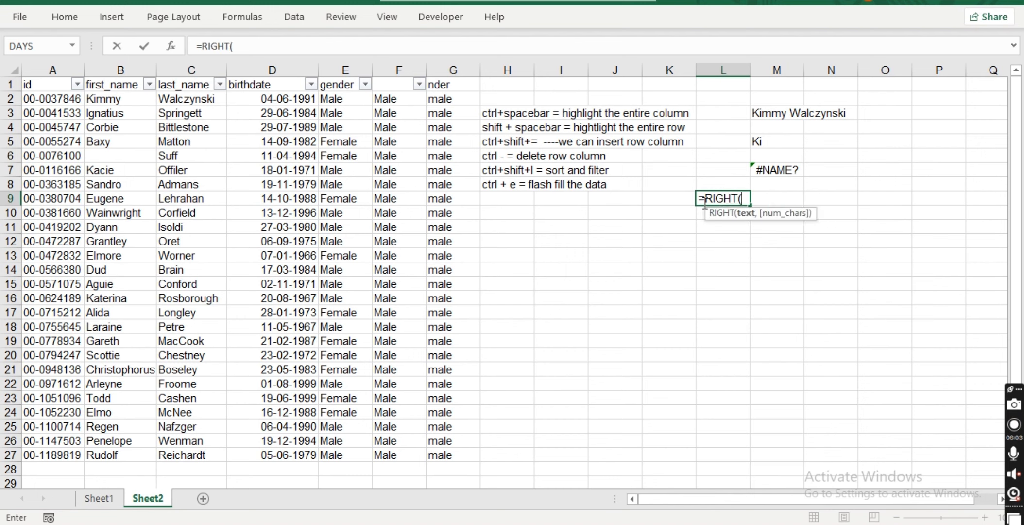
click(117, 100)
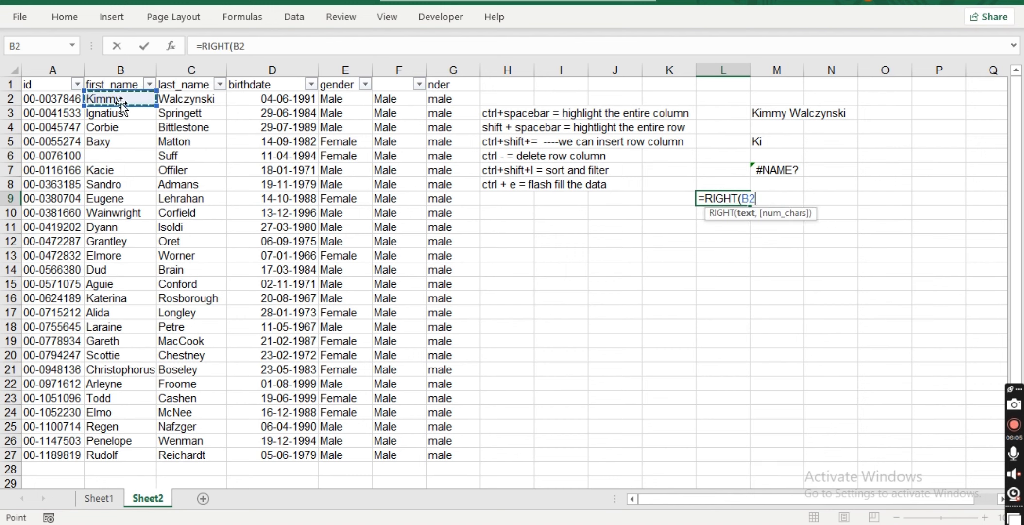
text(,)
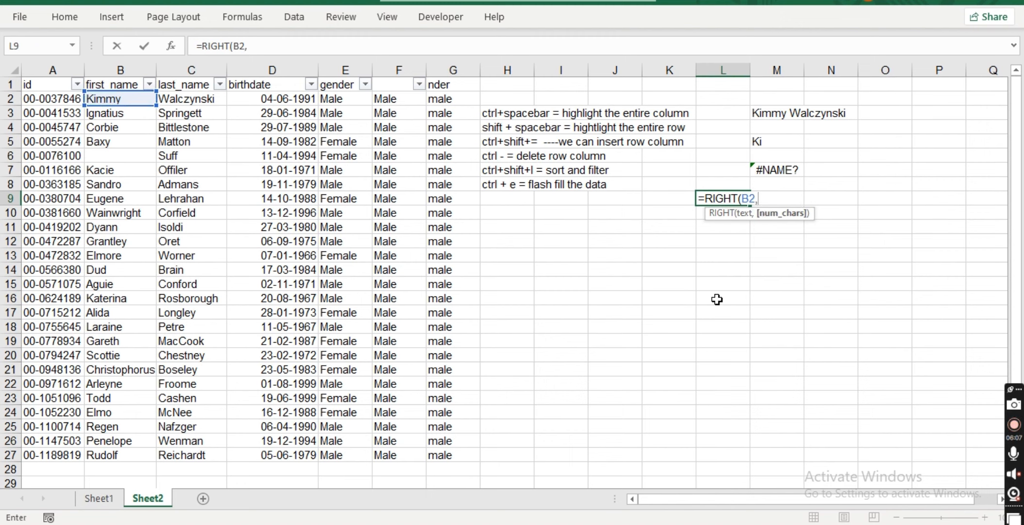
text(3))
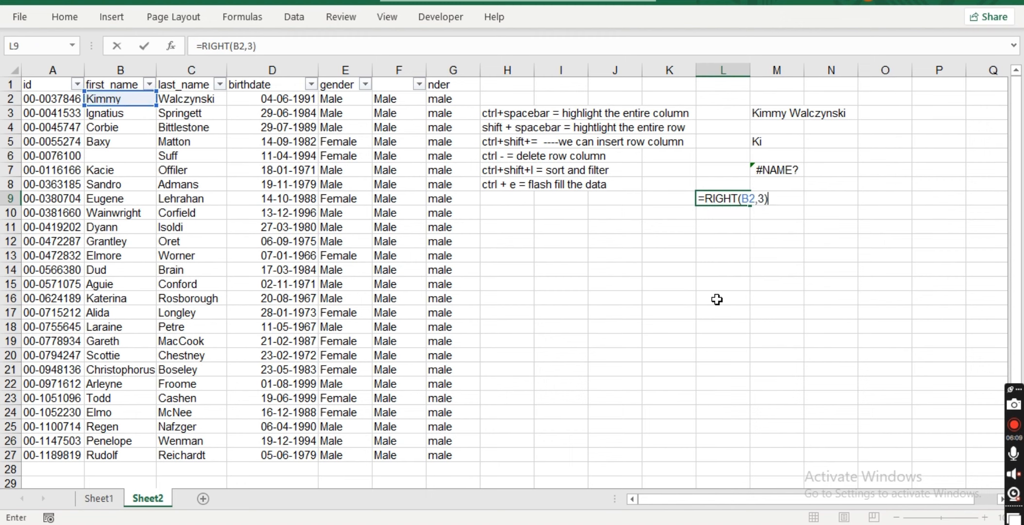
key(Return)
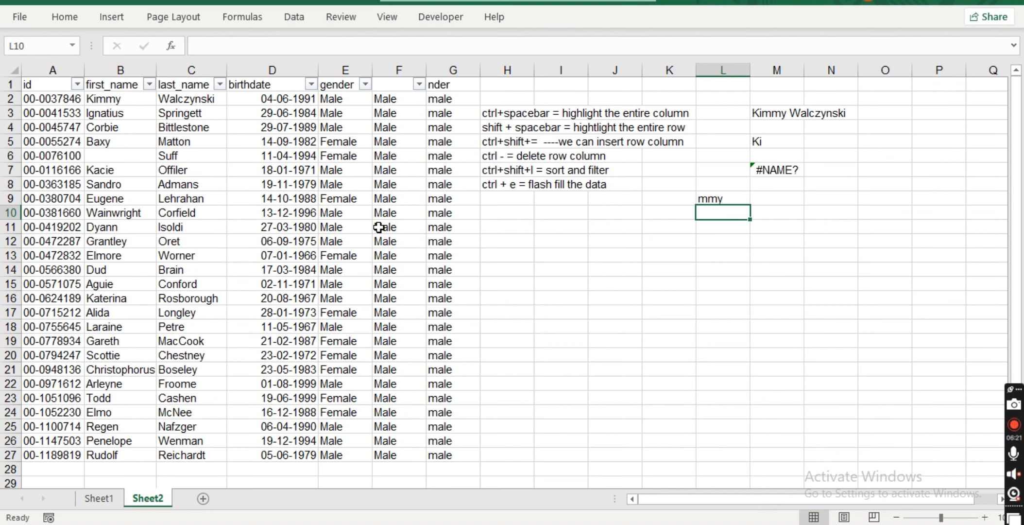
In cell M9, enter the formula =MID(B2,3,2) to extract two letters starting at the third character of the first name.
click(770, 205)
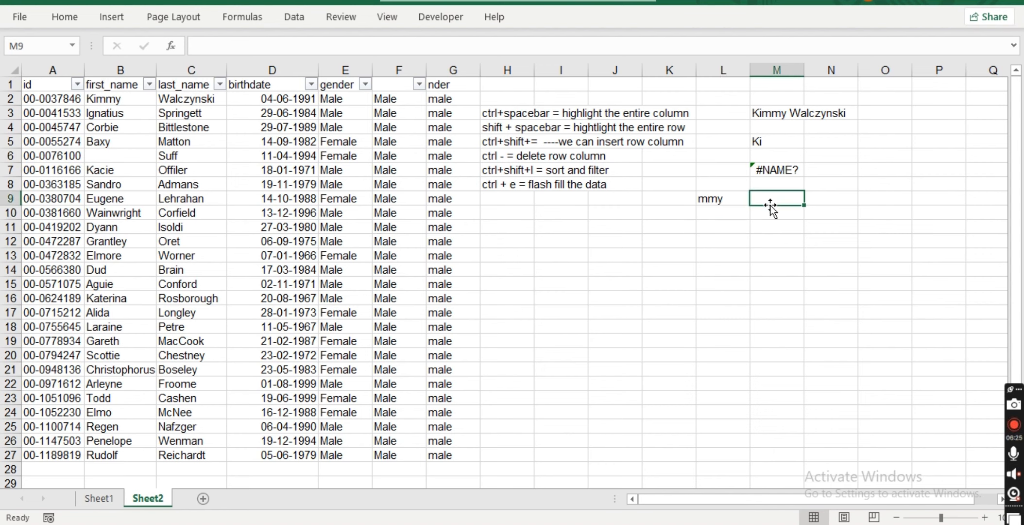
text(=MID)
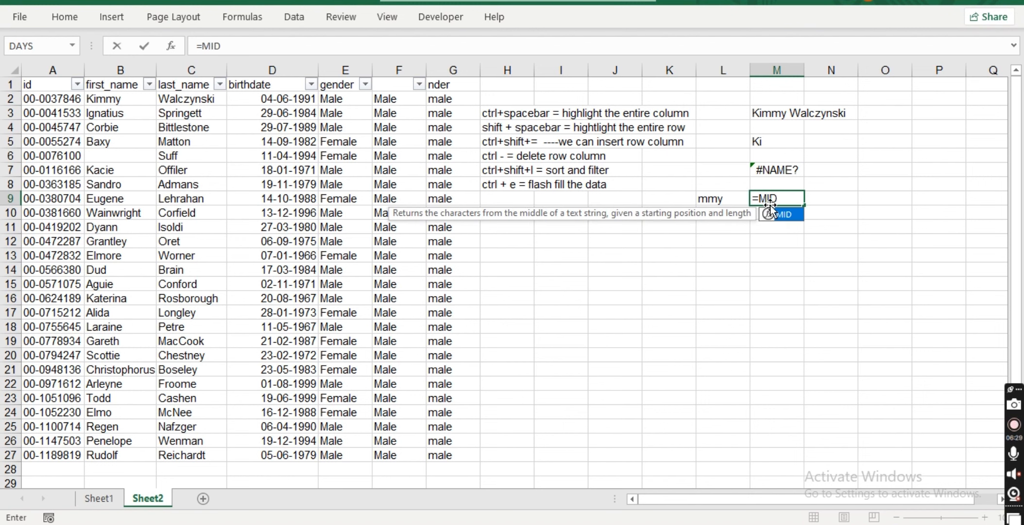
text(()
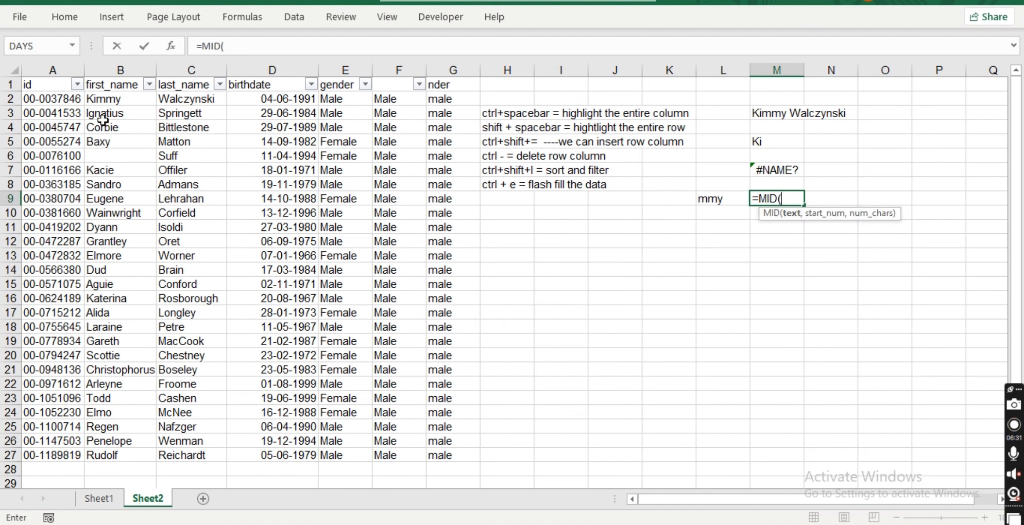
click(108, 99)
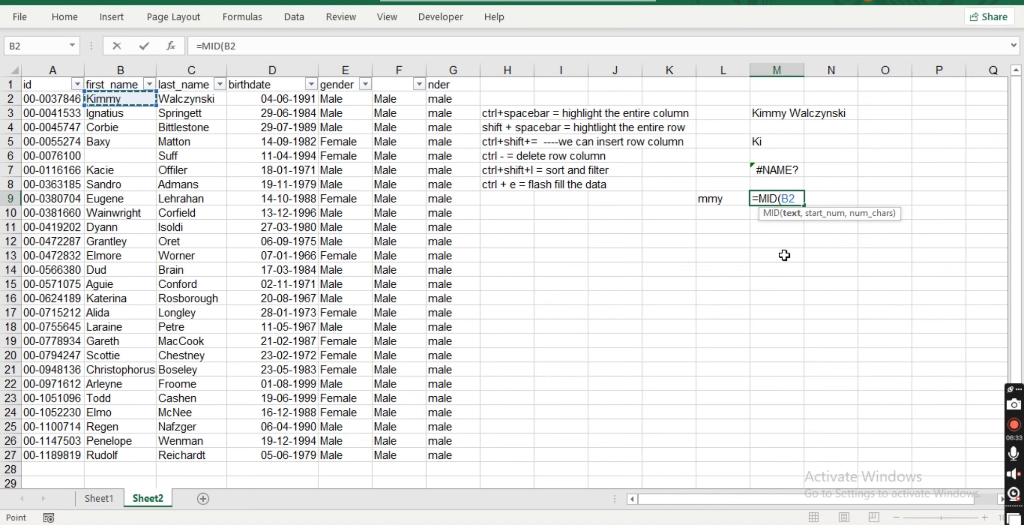
text(,)
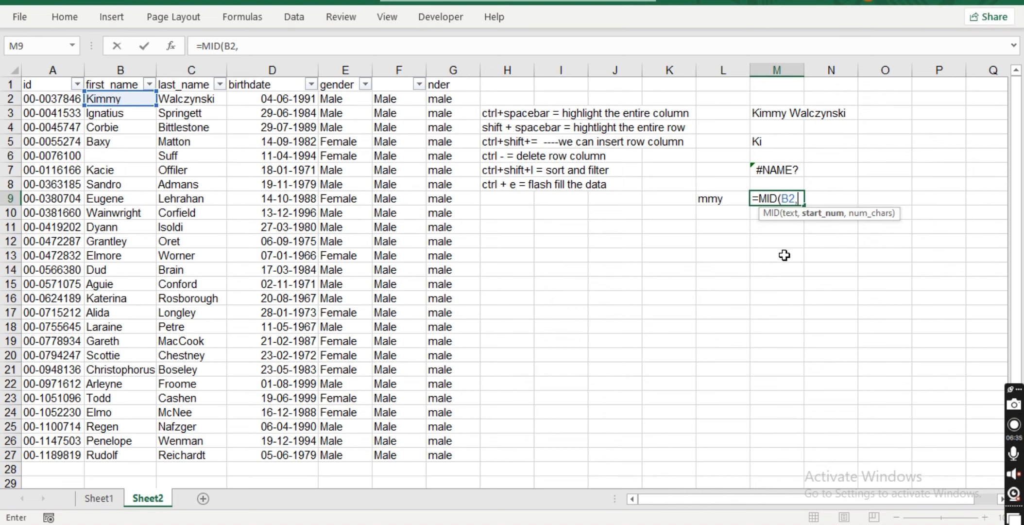
text(3,2)
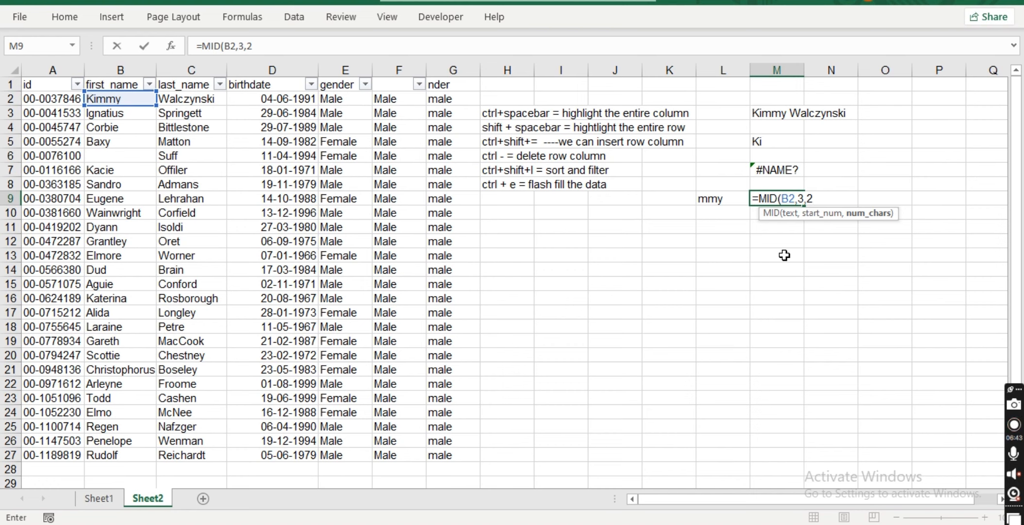
text())
key(Return)
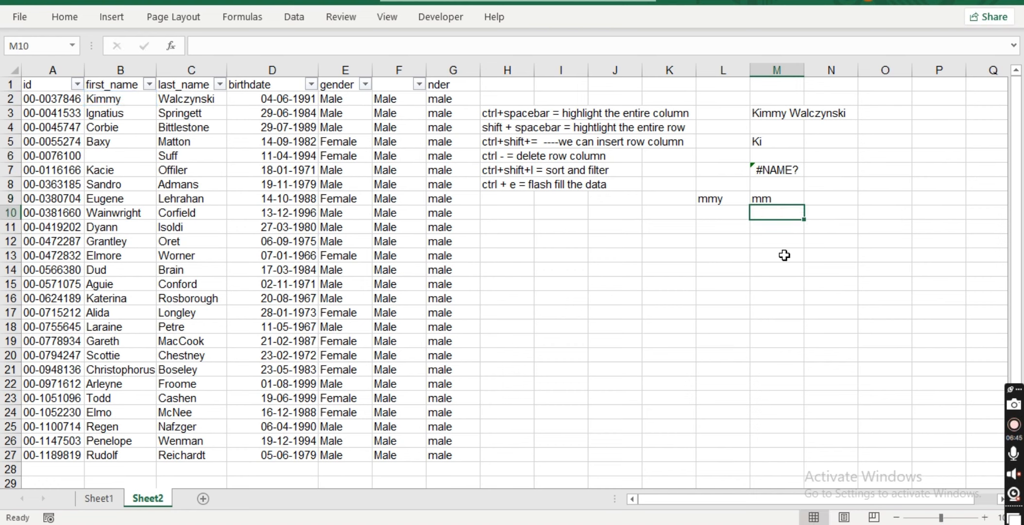